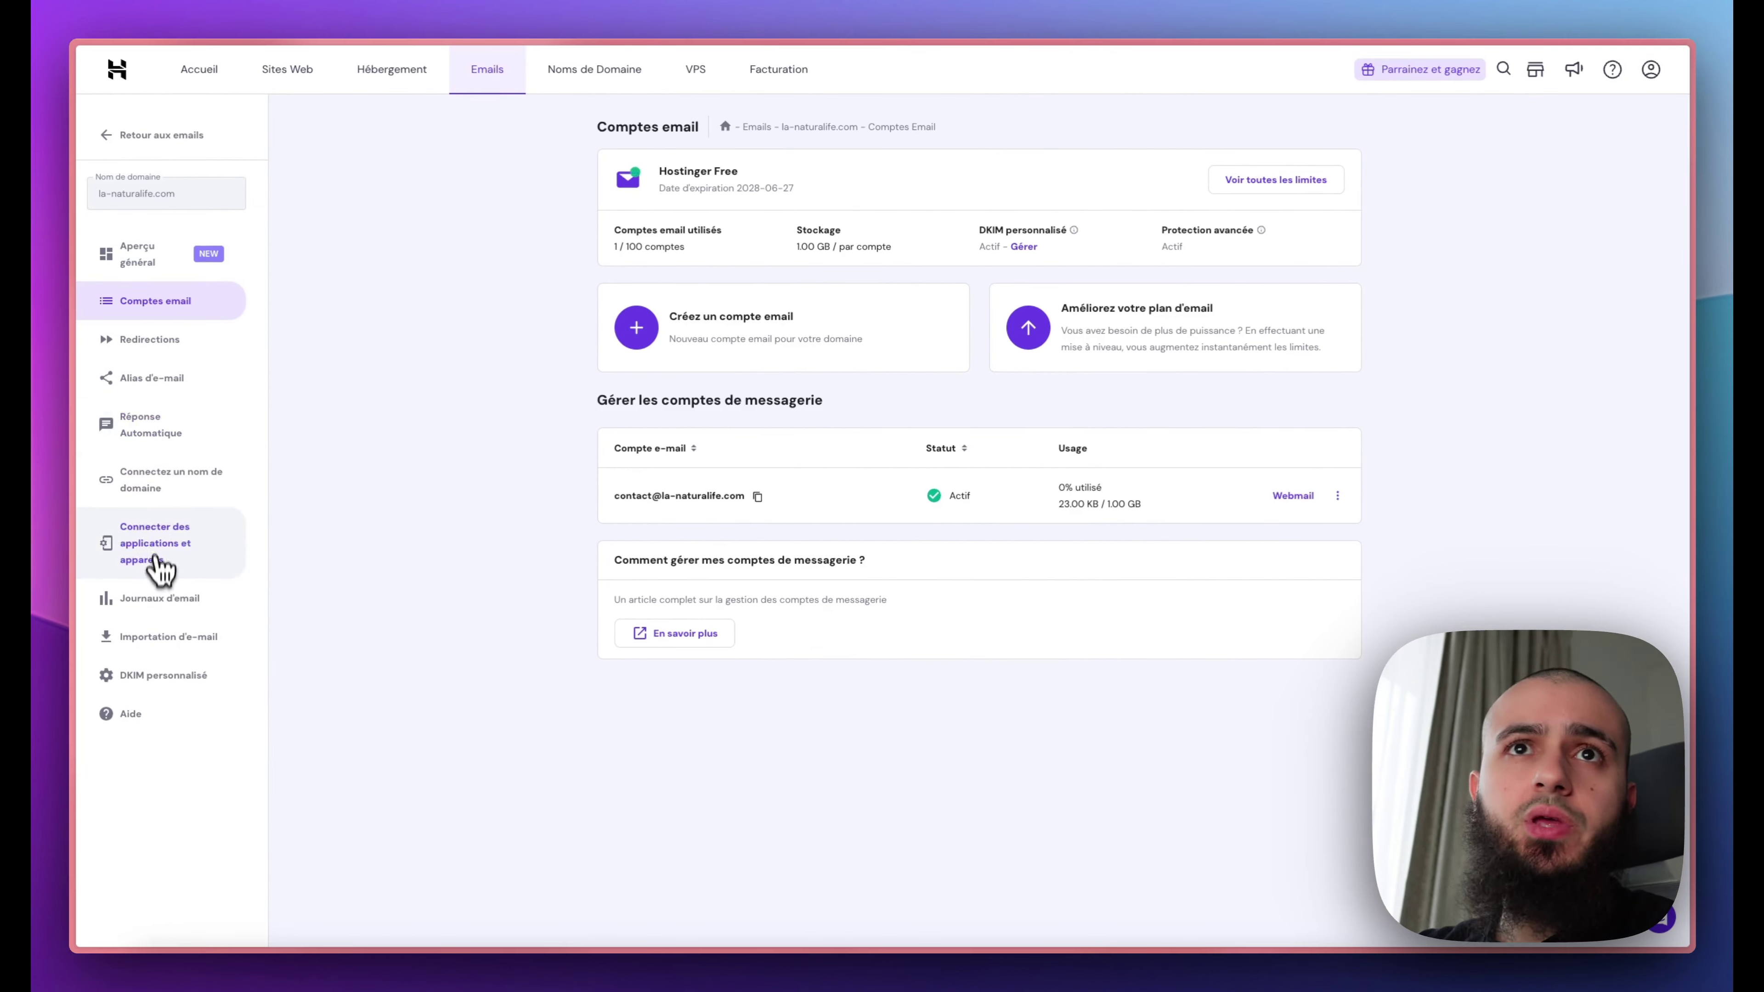
Step: Create a redirection that forwards the contact mailbox to the pasted Gmail address
left_click(162, 341)
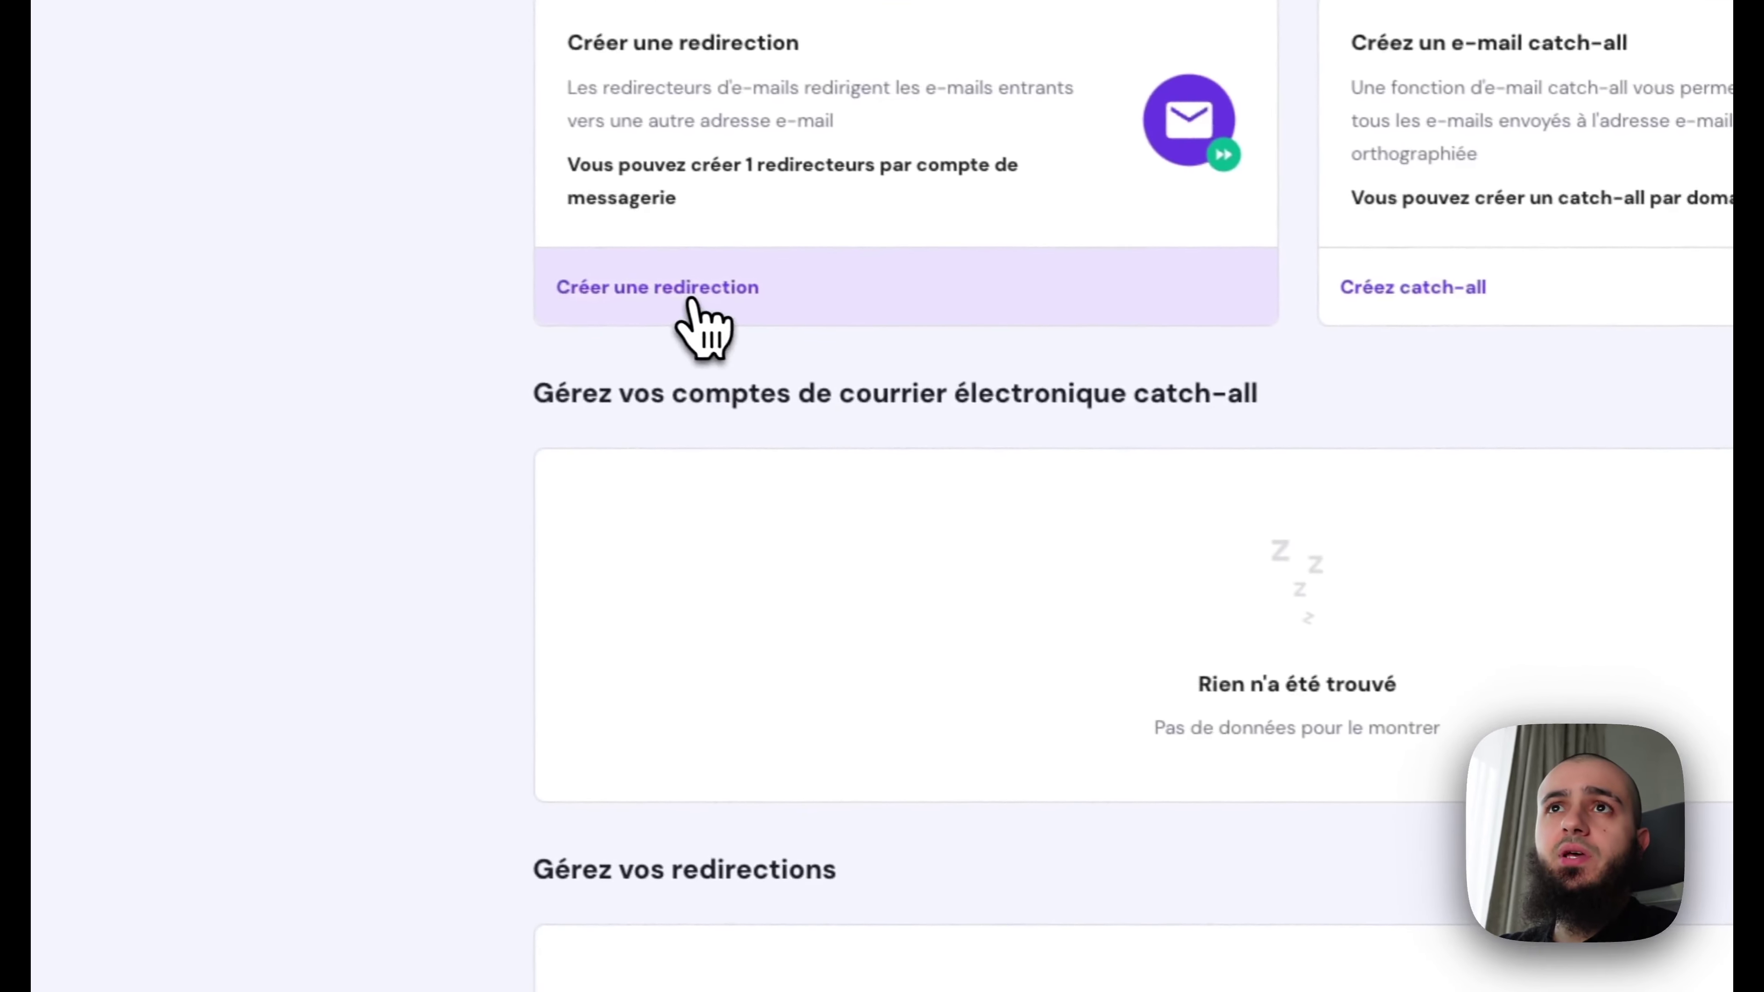
left_click(1237, 386)
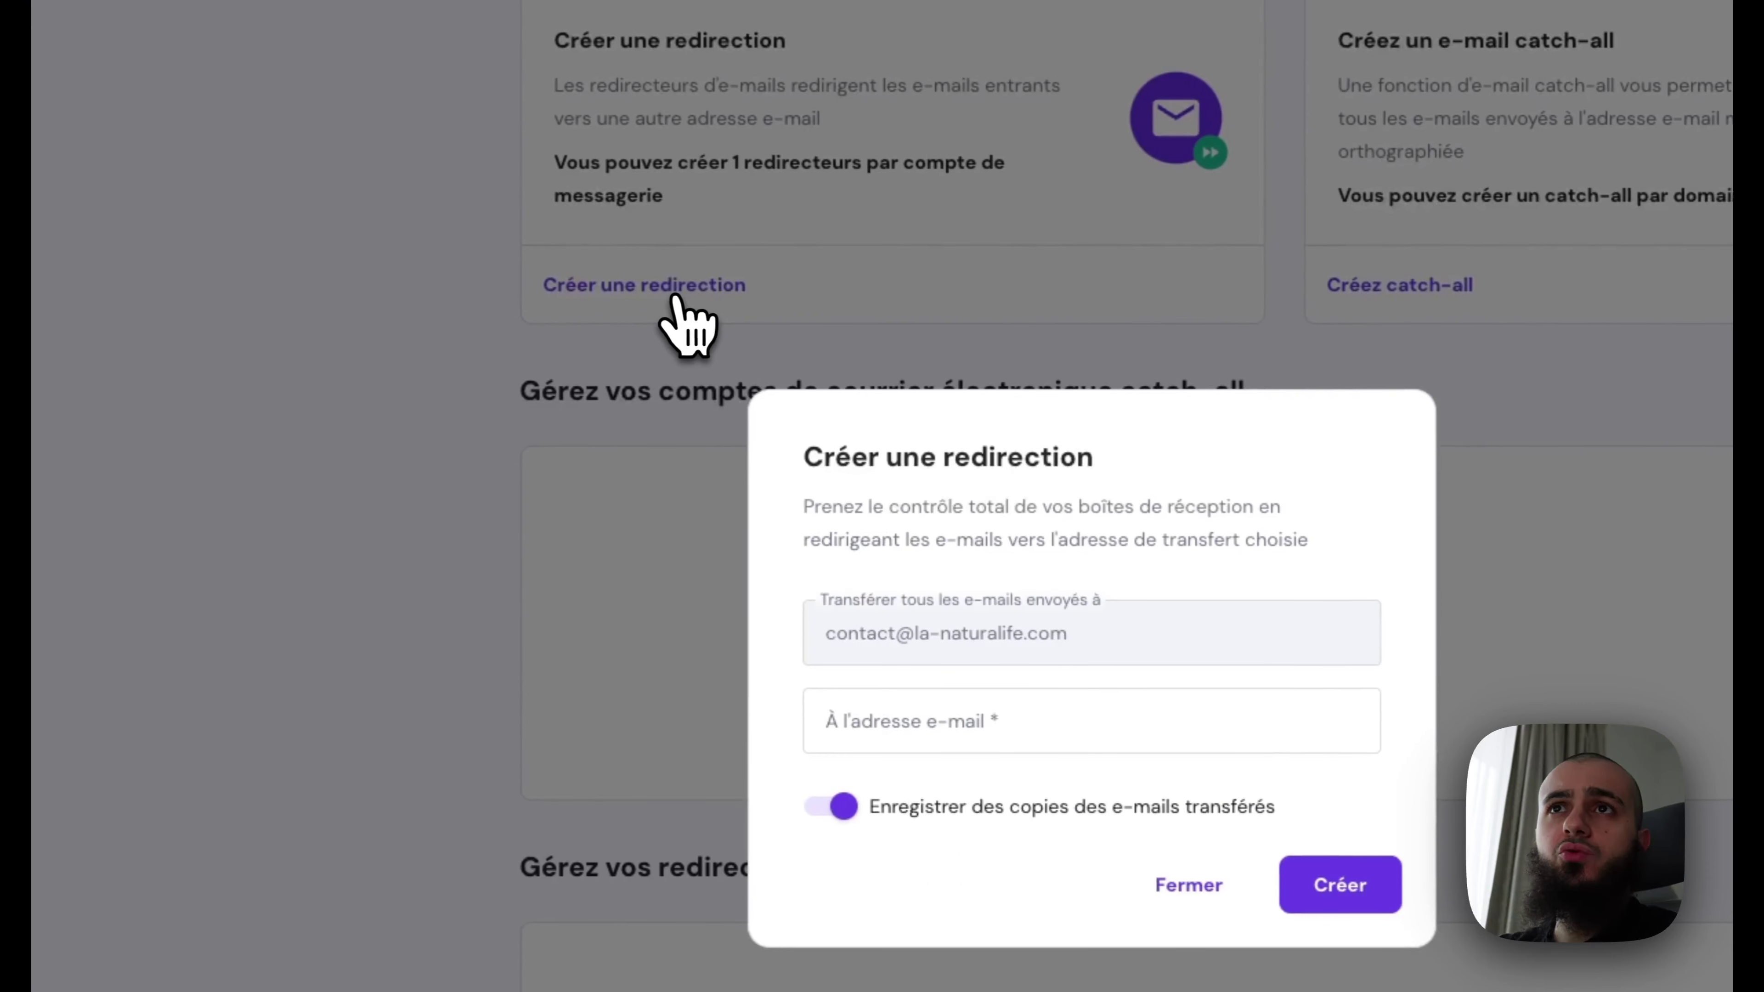
left_click(806, 715)
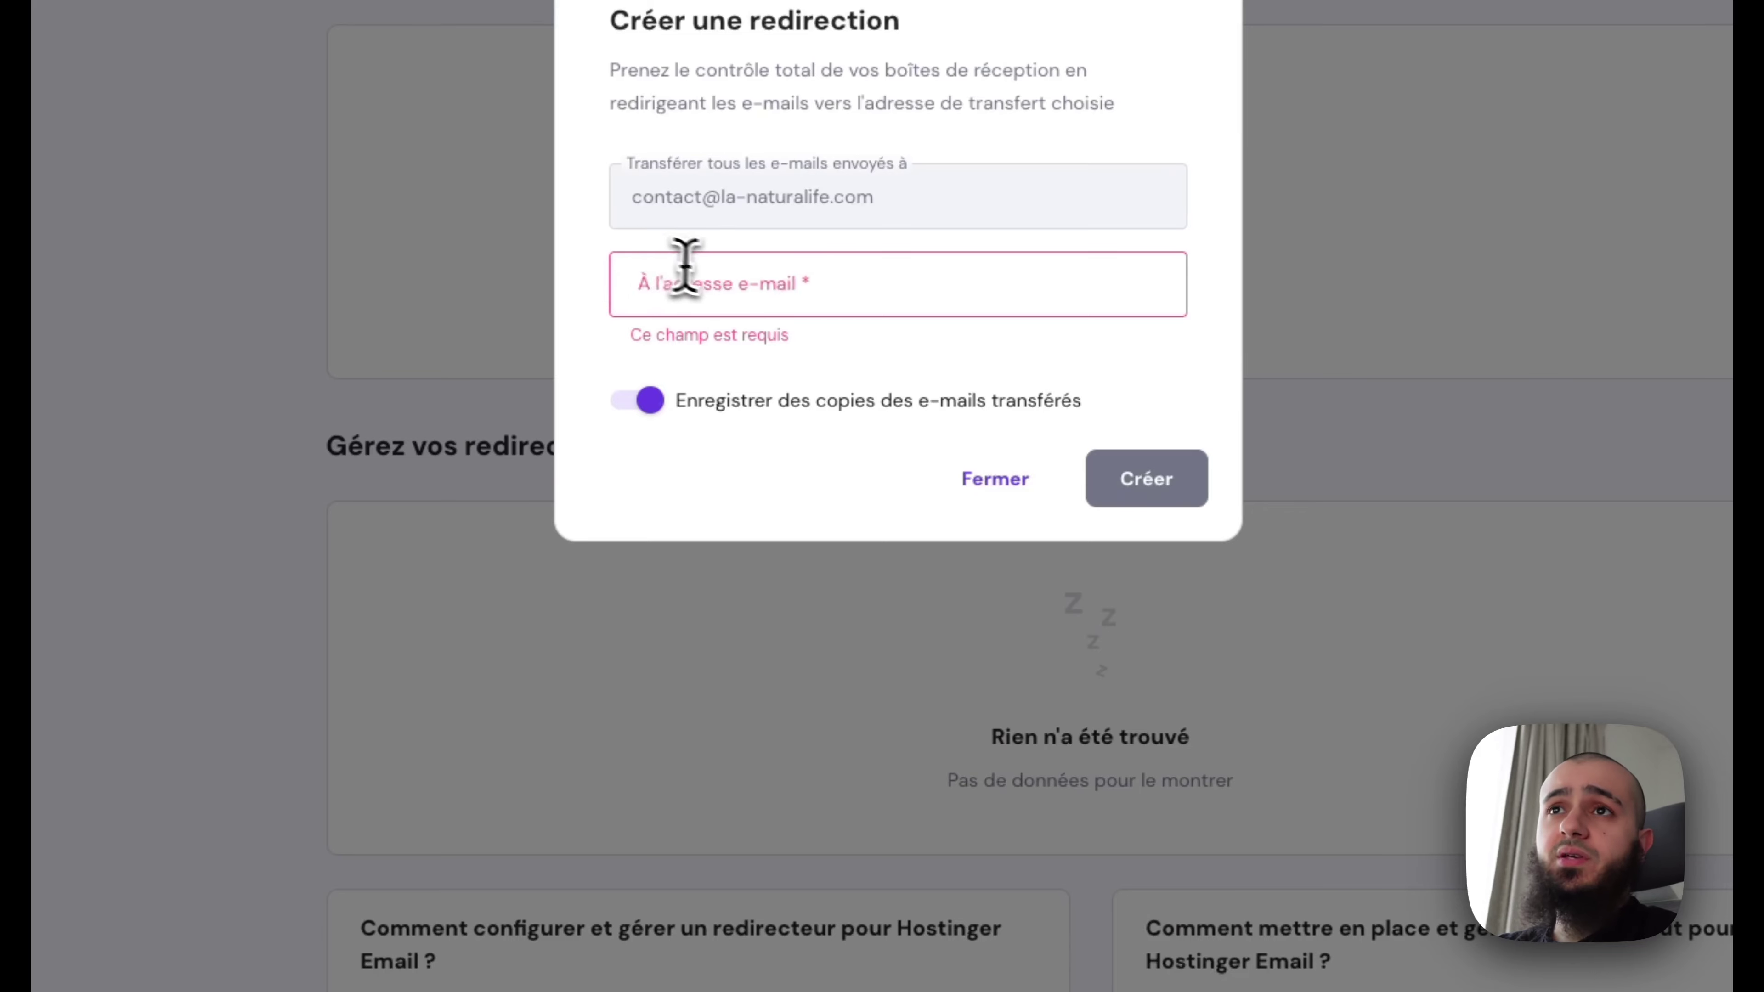
left_click(695, 278)
key("ctrl+v")
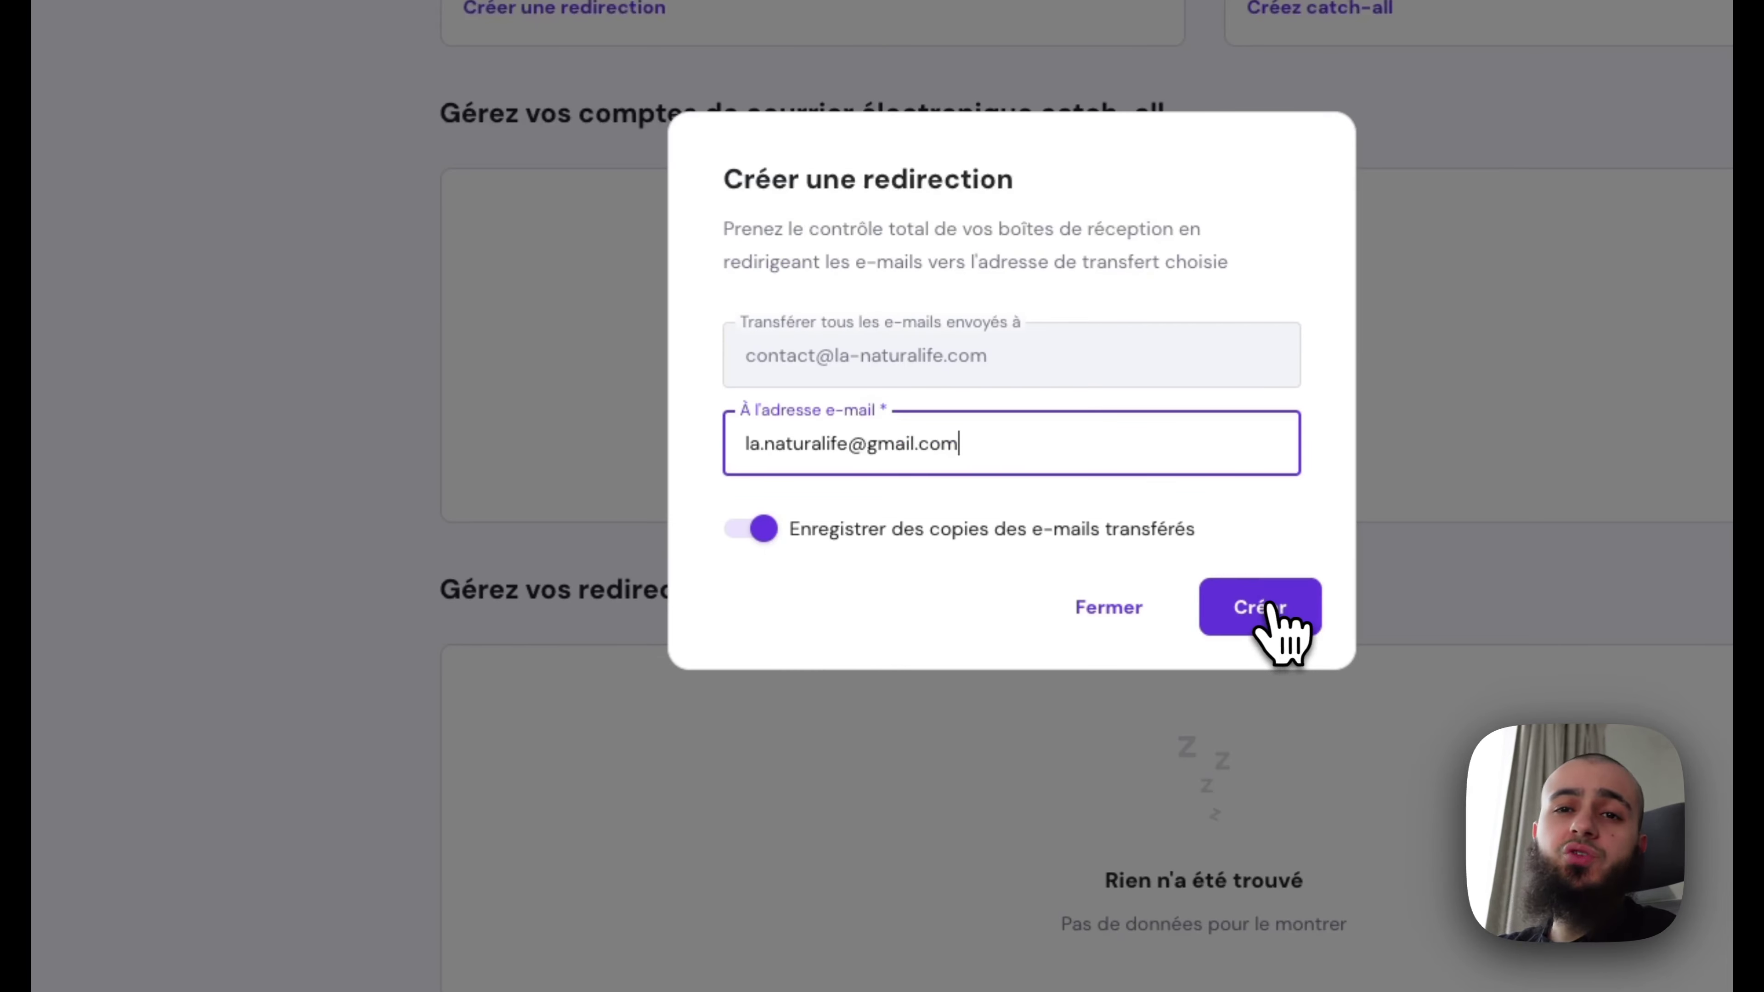
left_click(1152, 478)
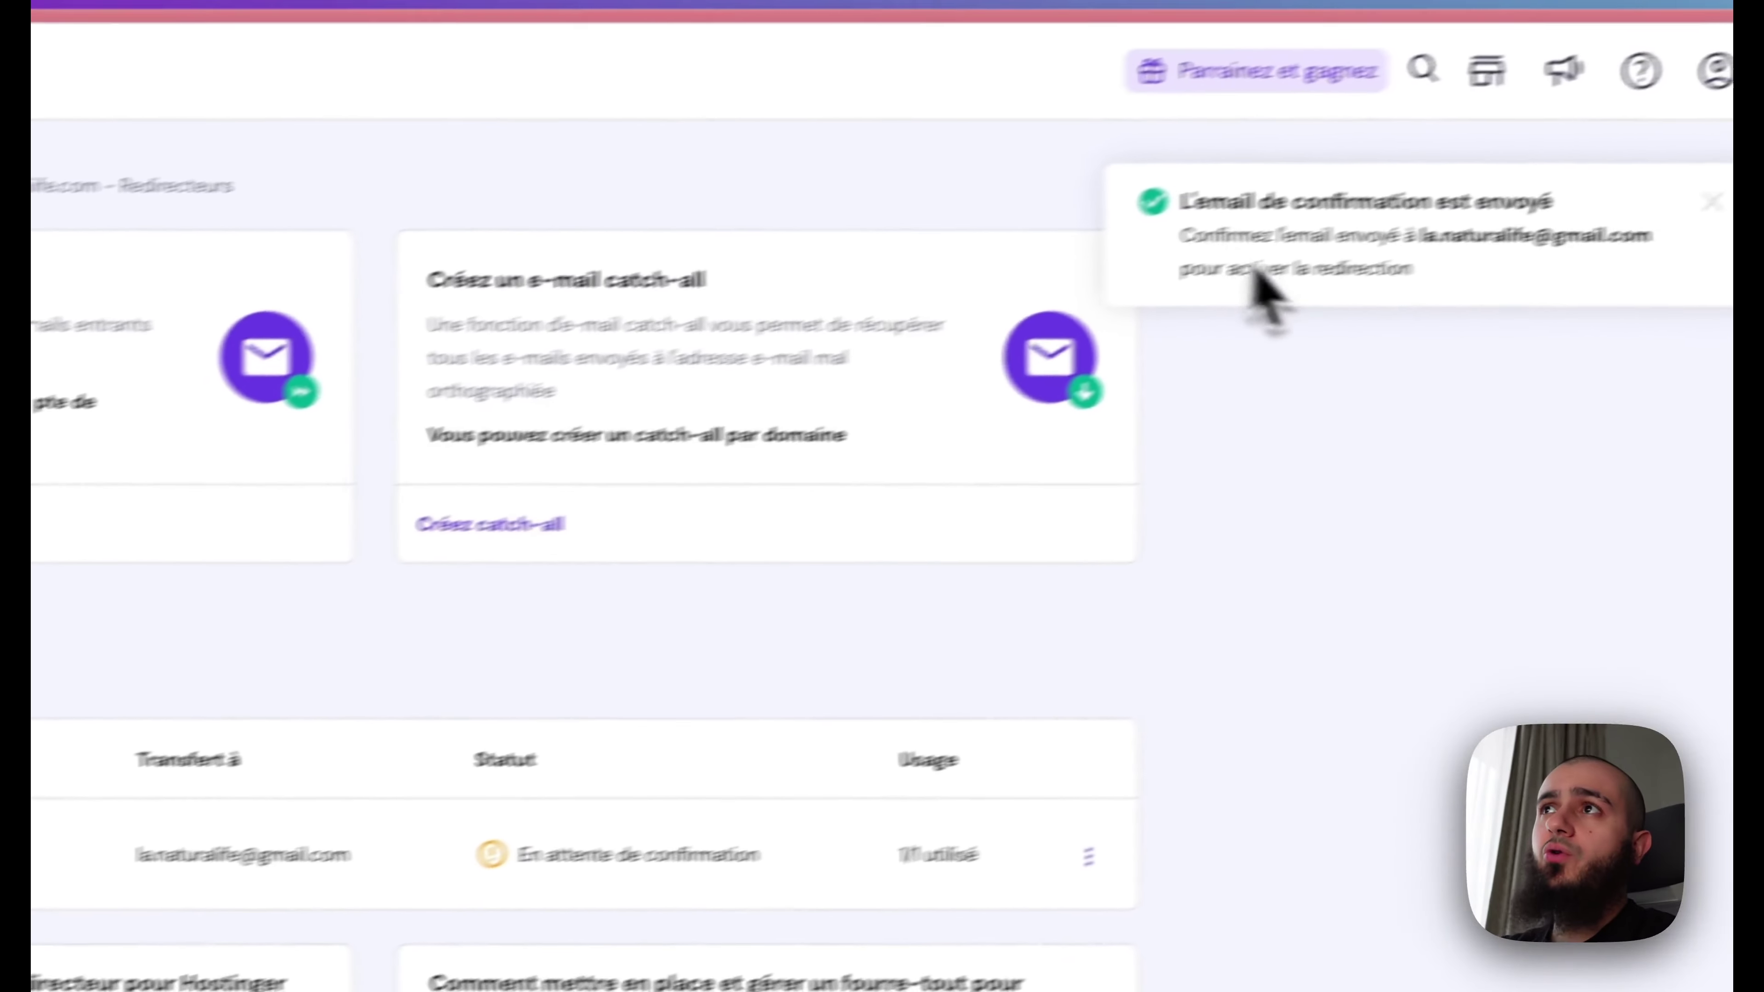
left_click_drag(1071, 225, 1454, 240)
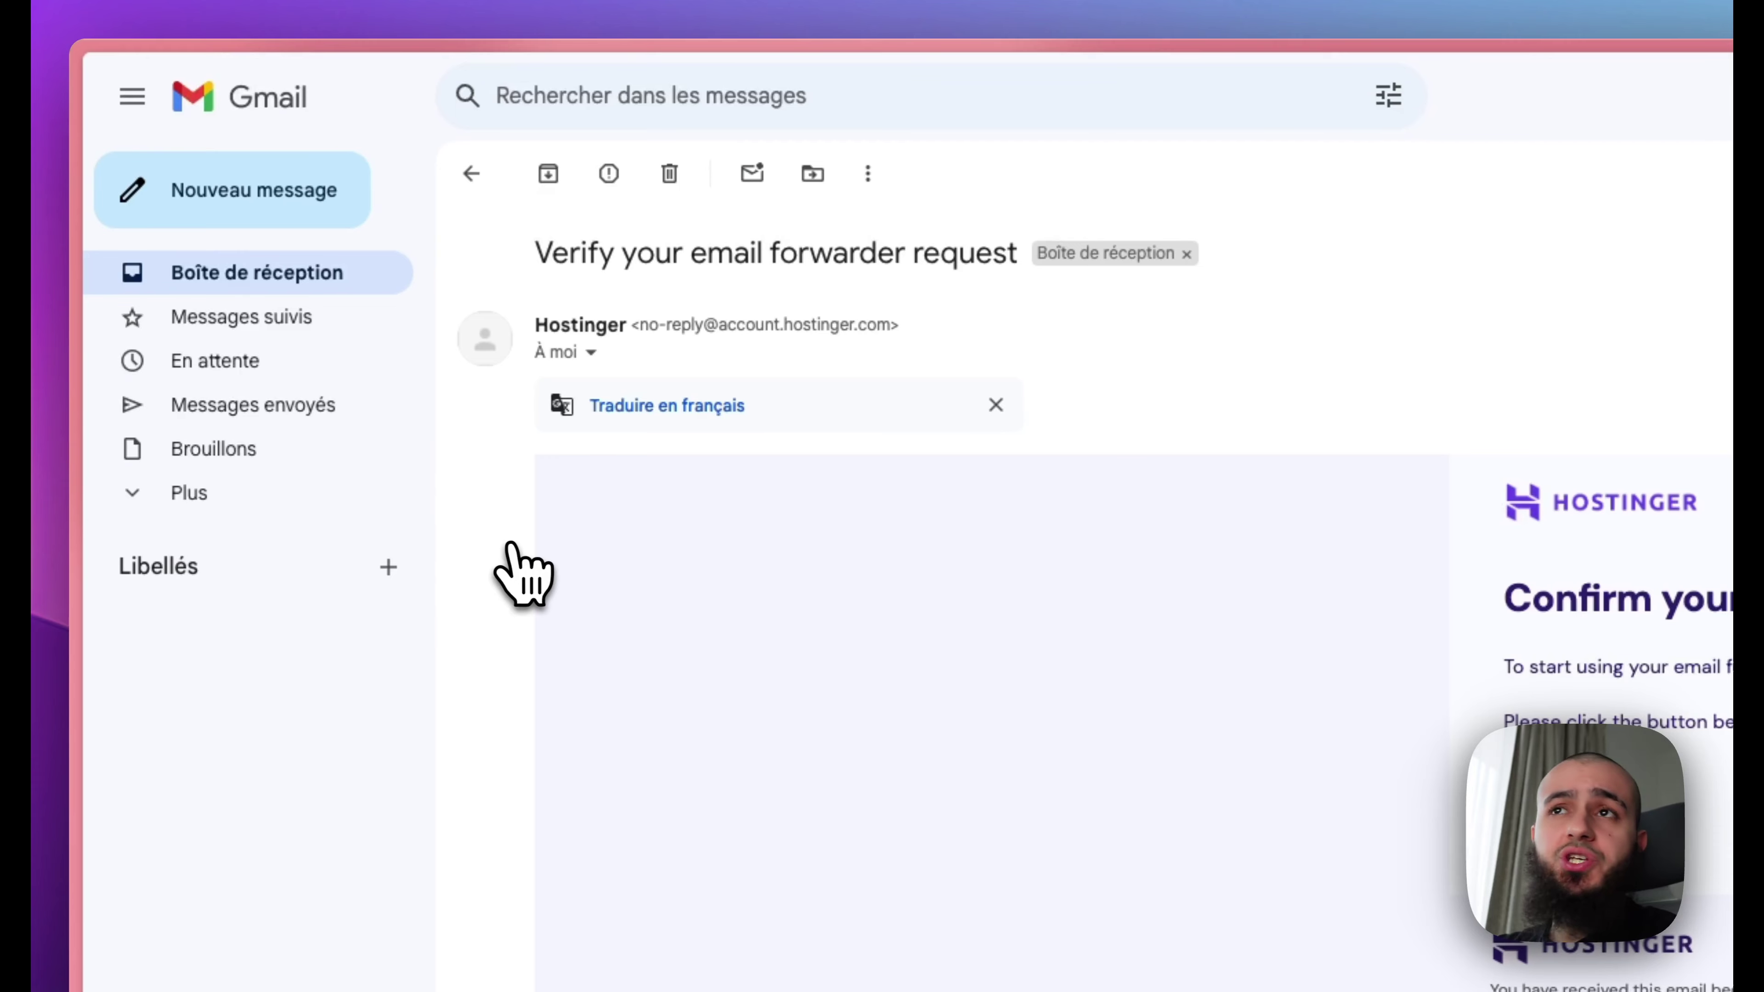
left_click(1142, 594)
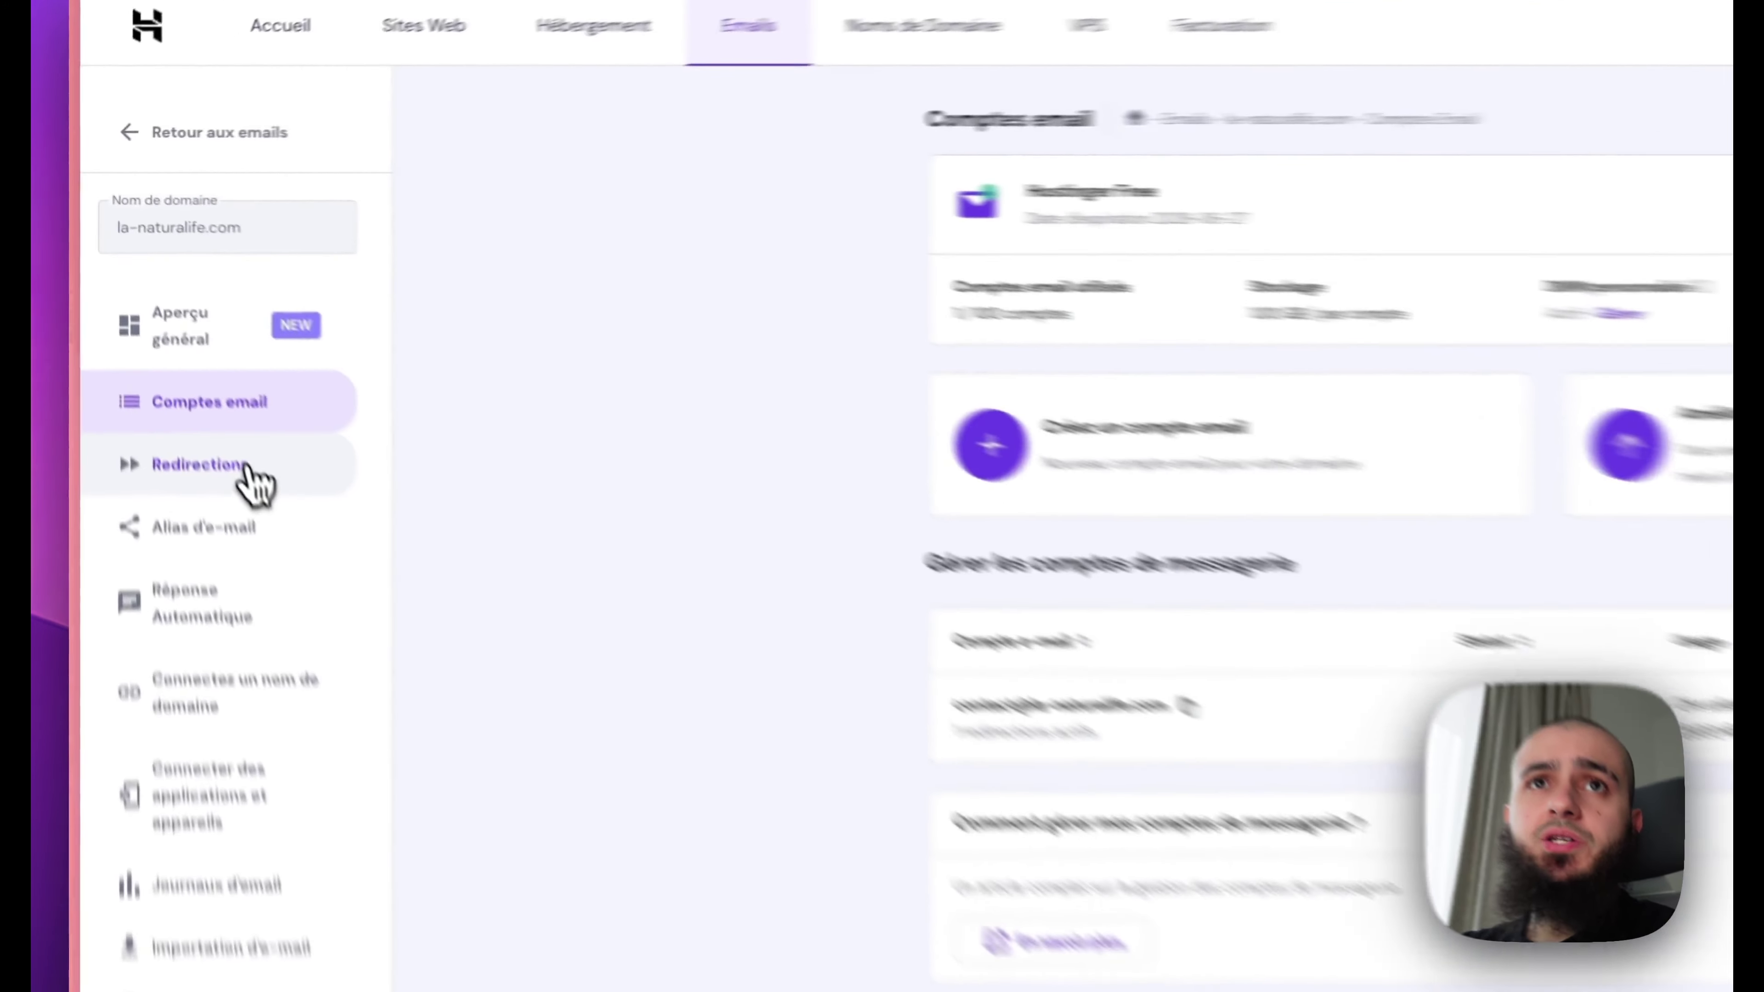
left_click(168, 340)
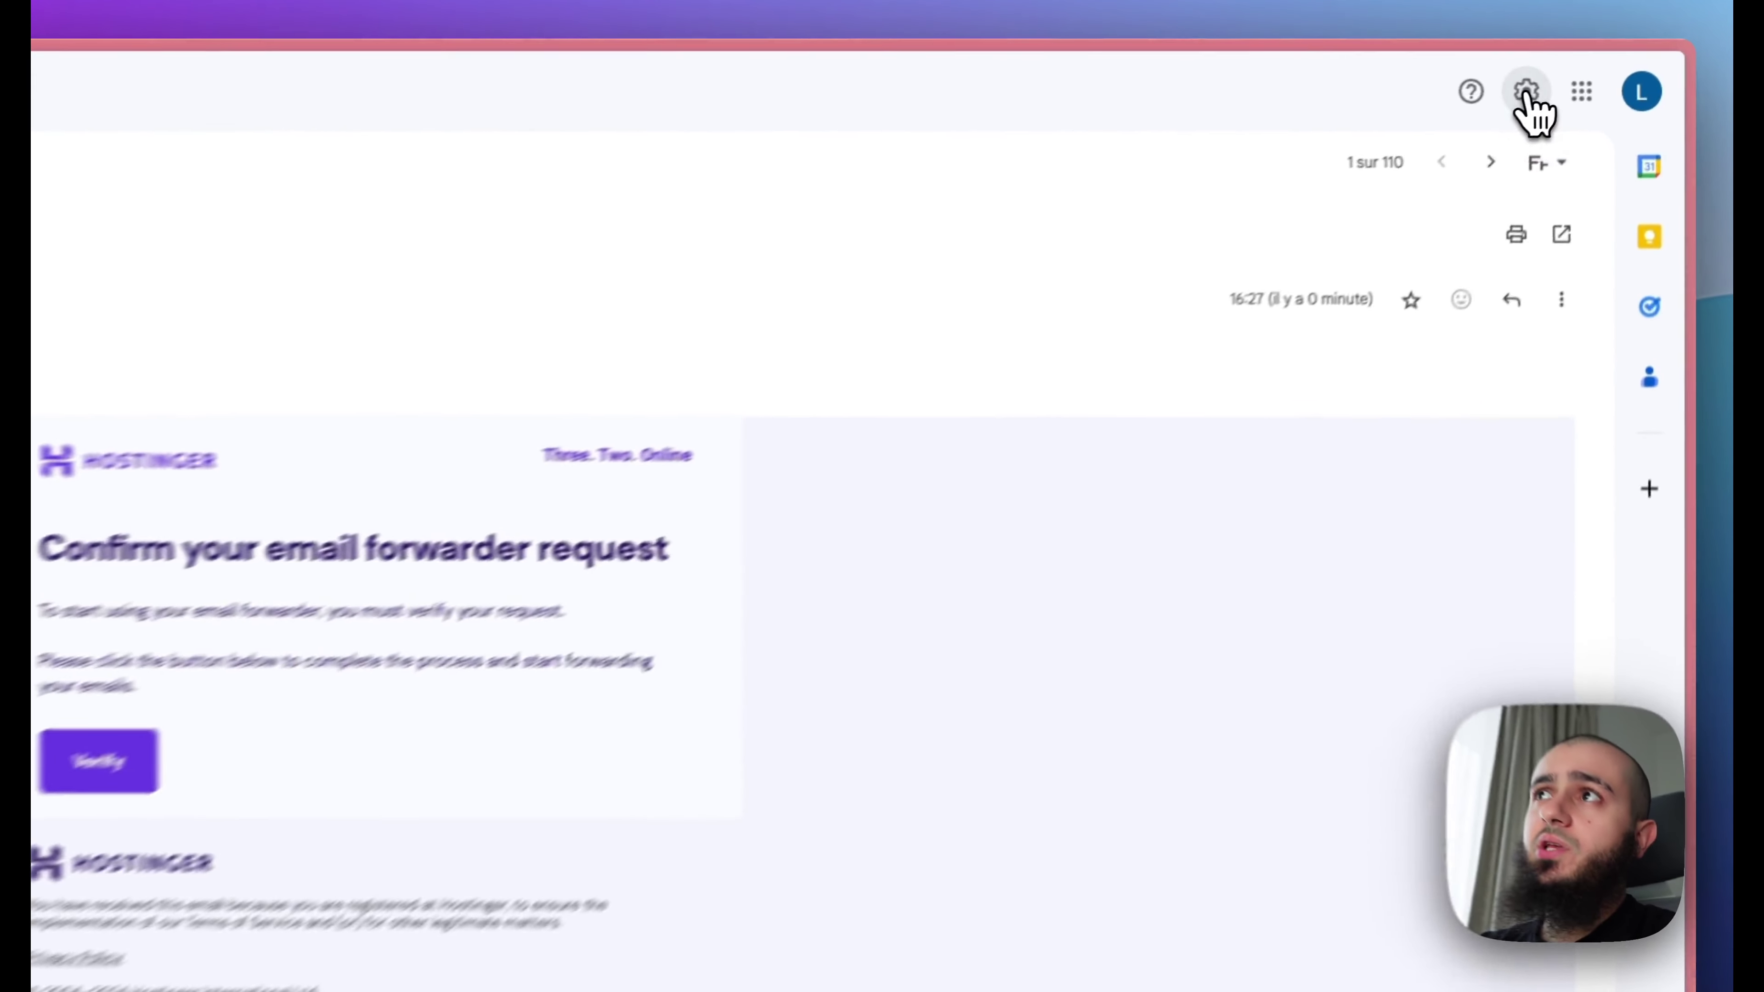
Step: In Gmail's Accounts settings, add another address with a sender name and the domain's contact address
left_click(1601, 70)
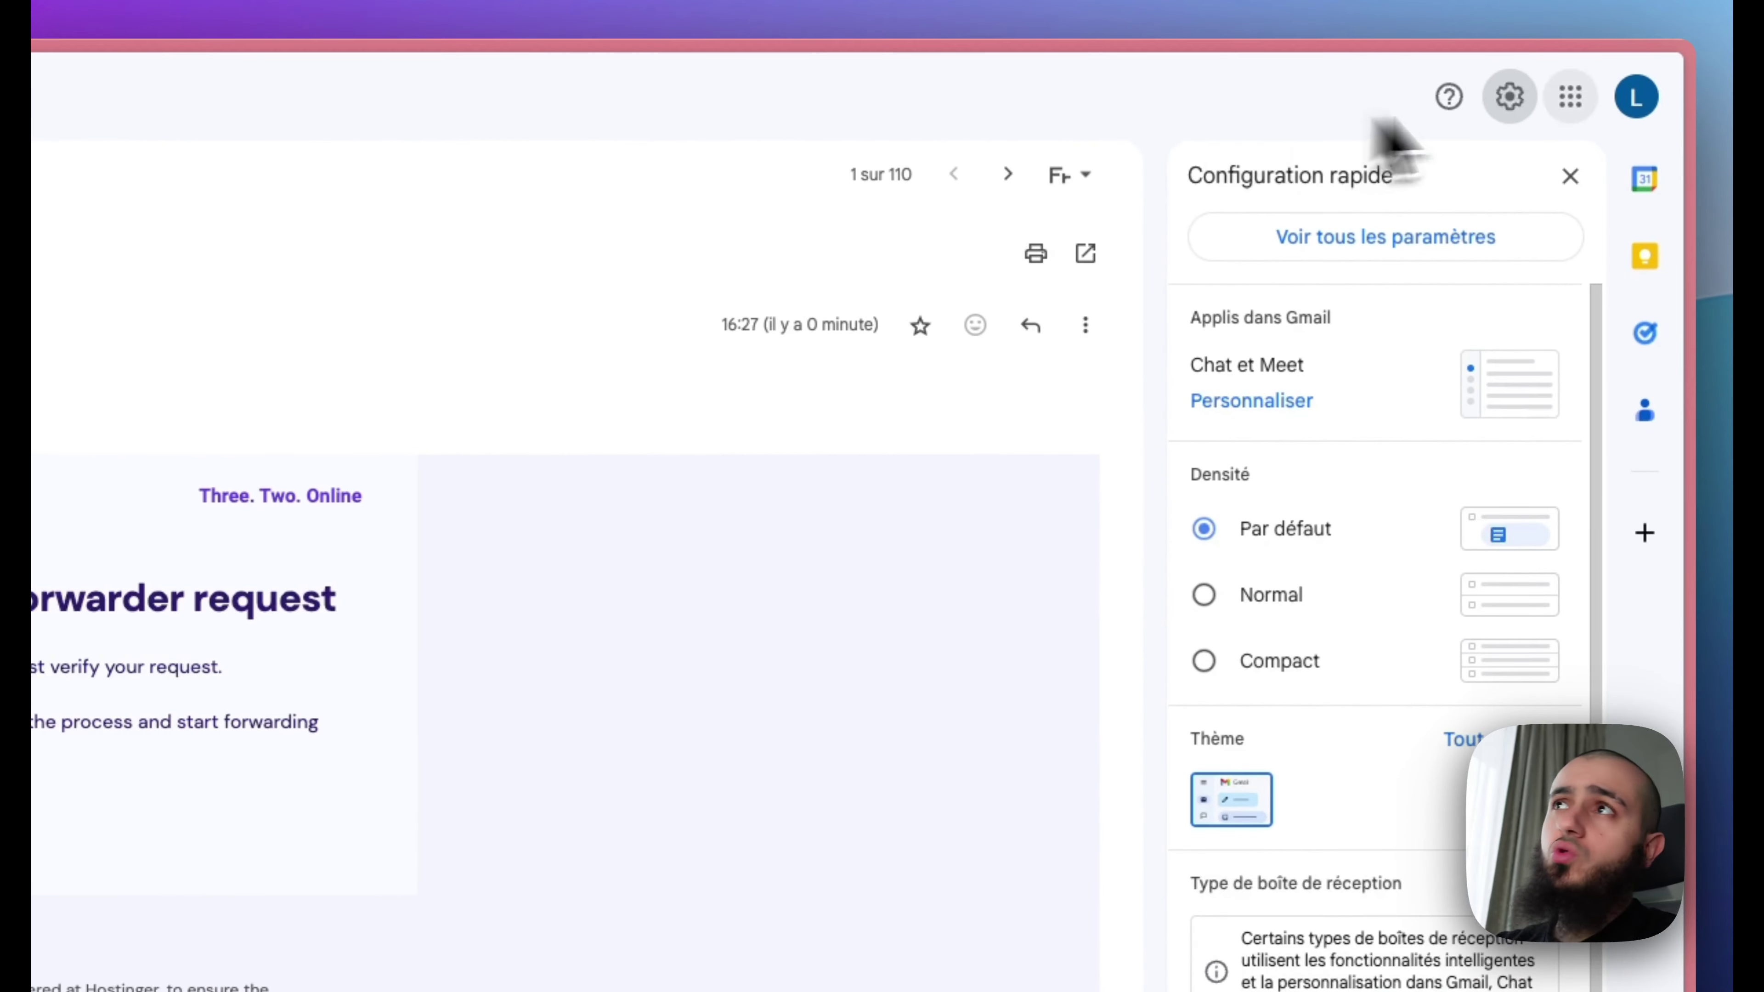
left_click(1340, 239)
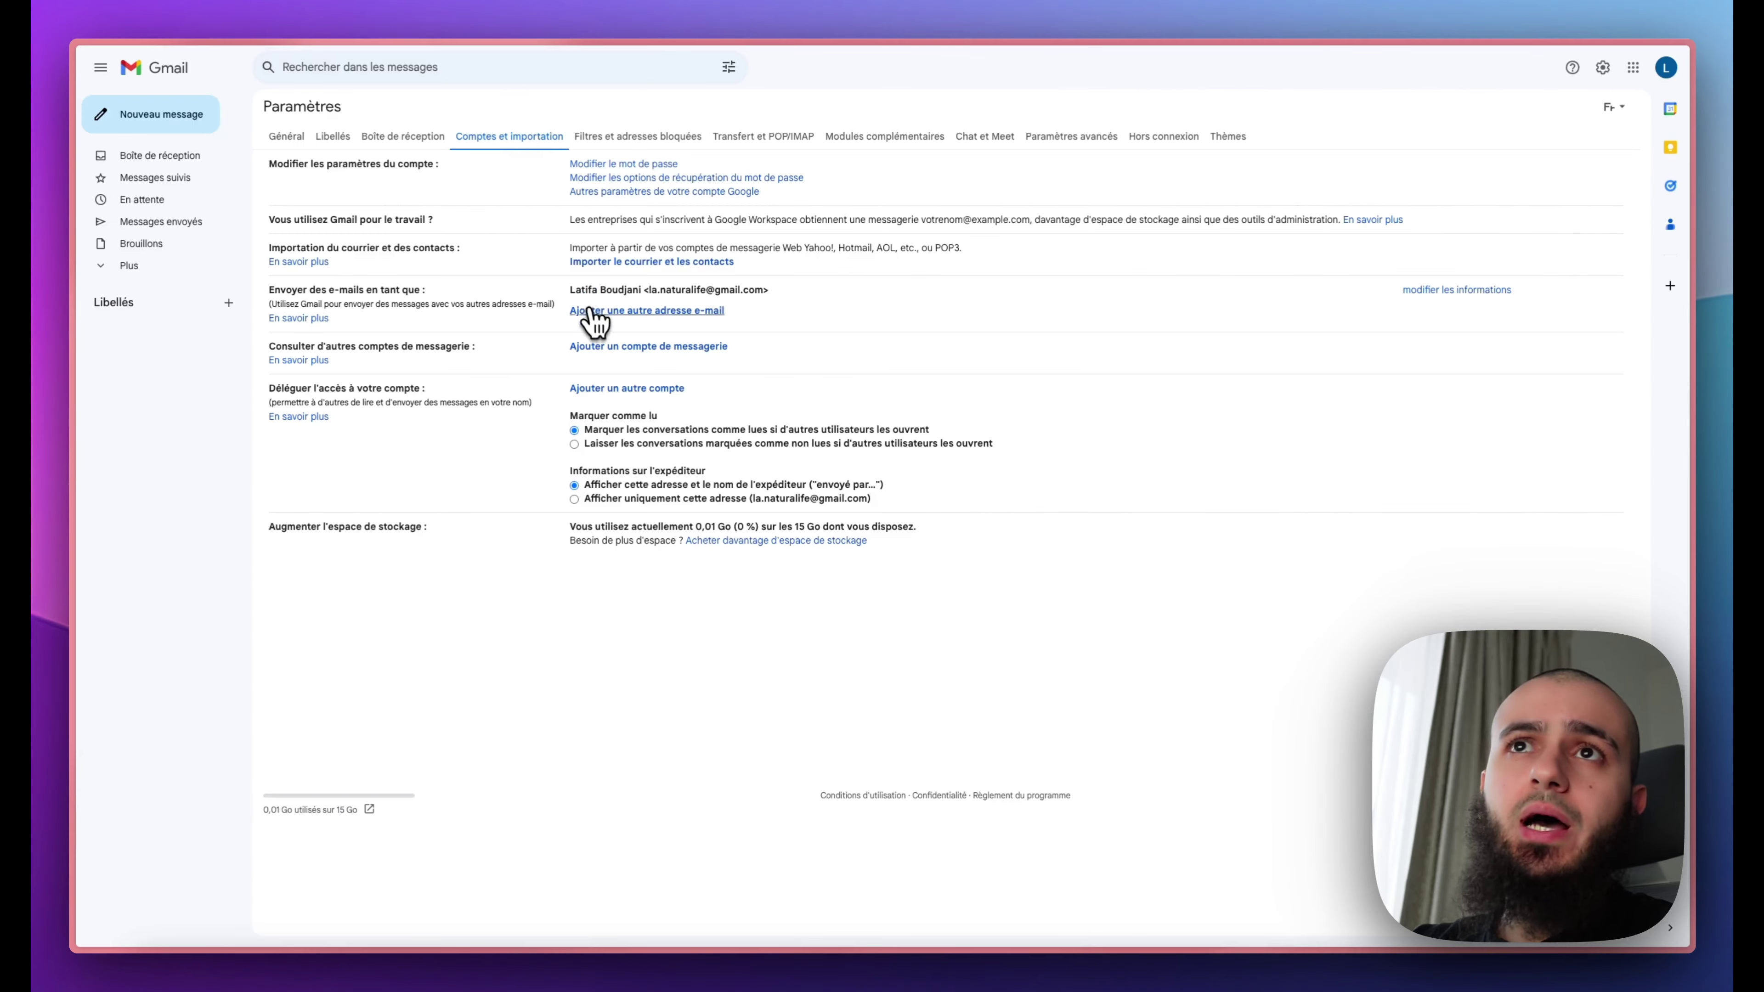
left_click(590, 312)
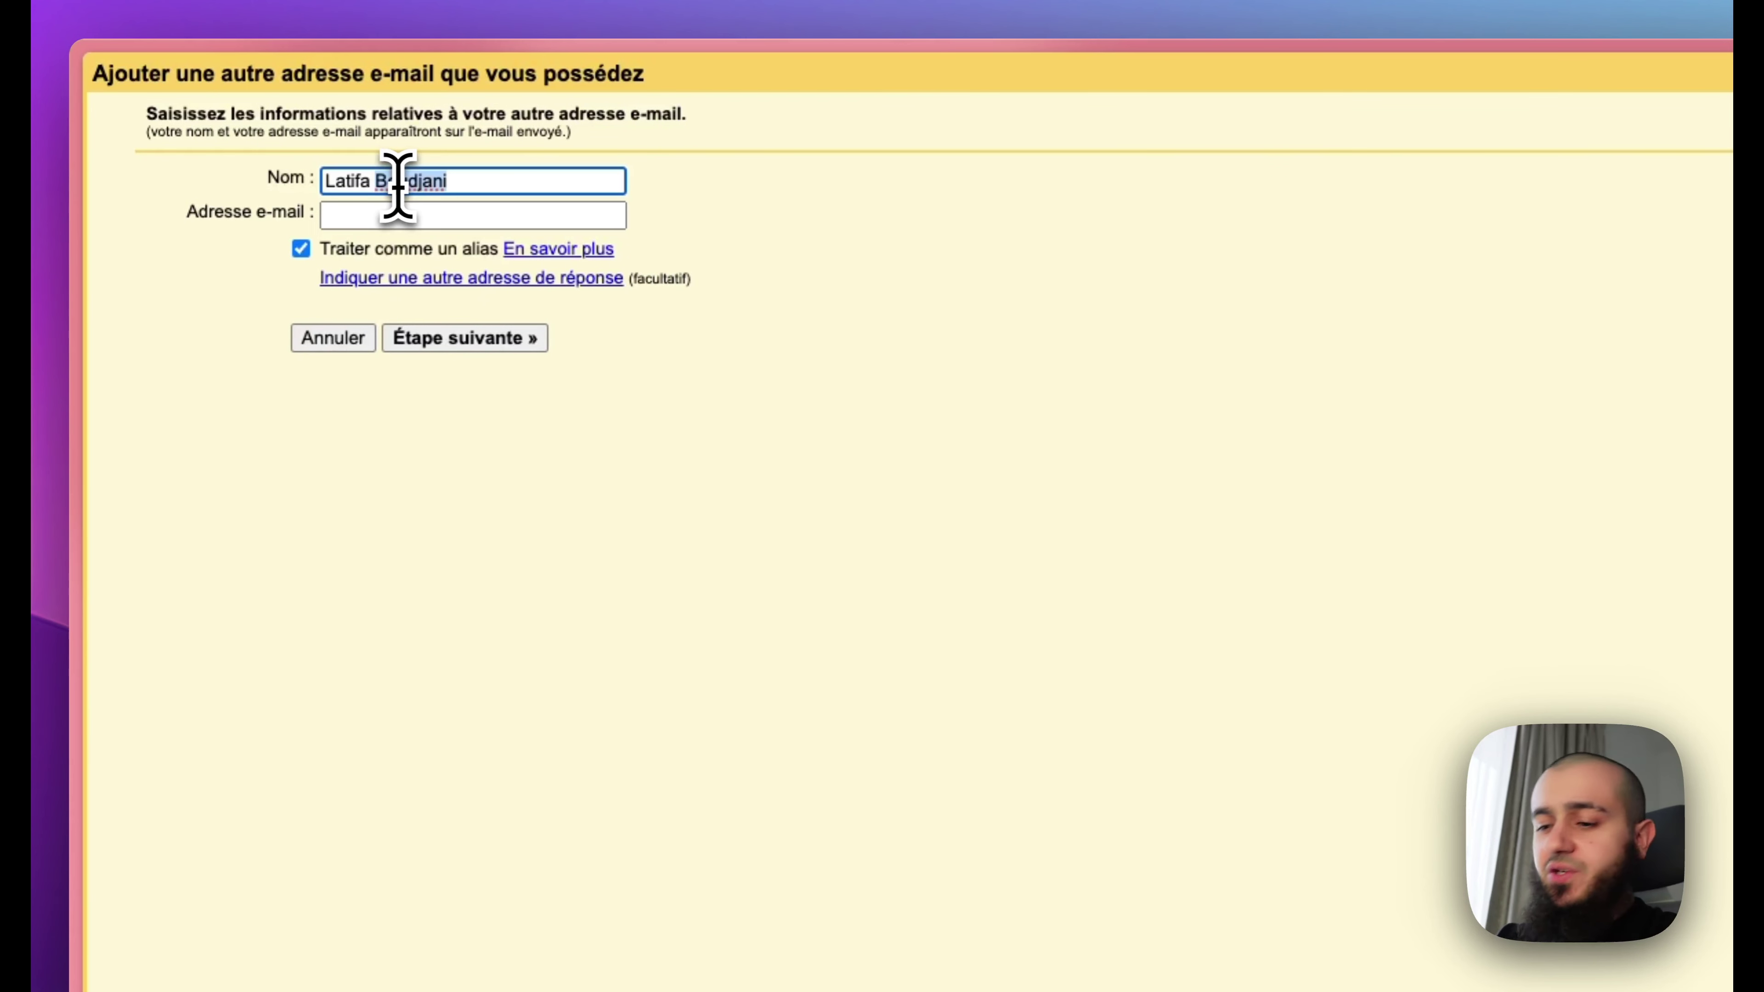
type("@ a")
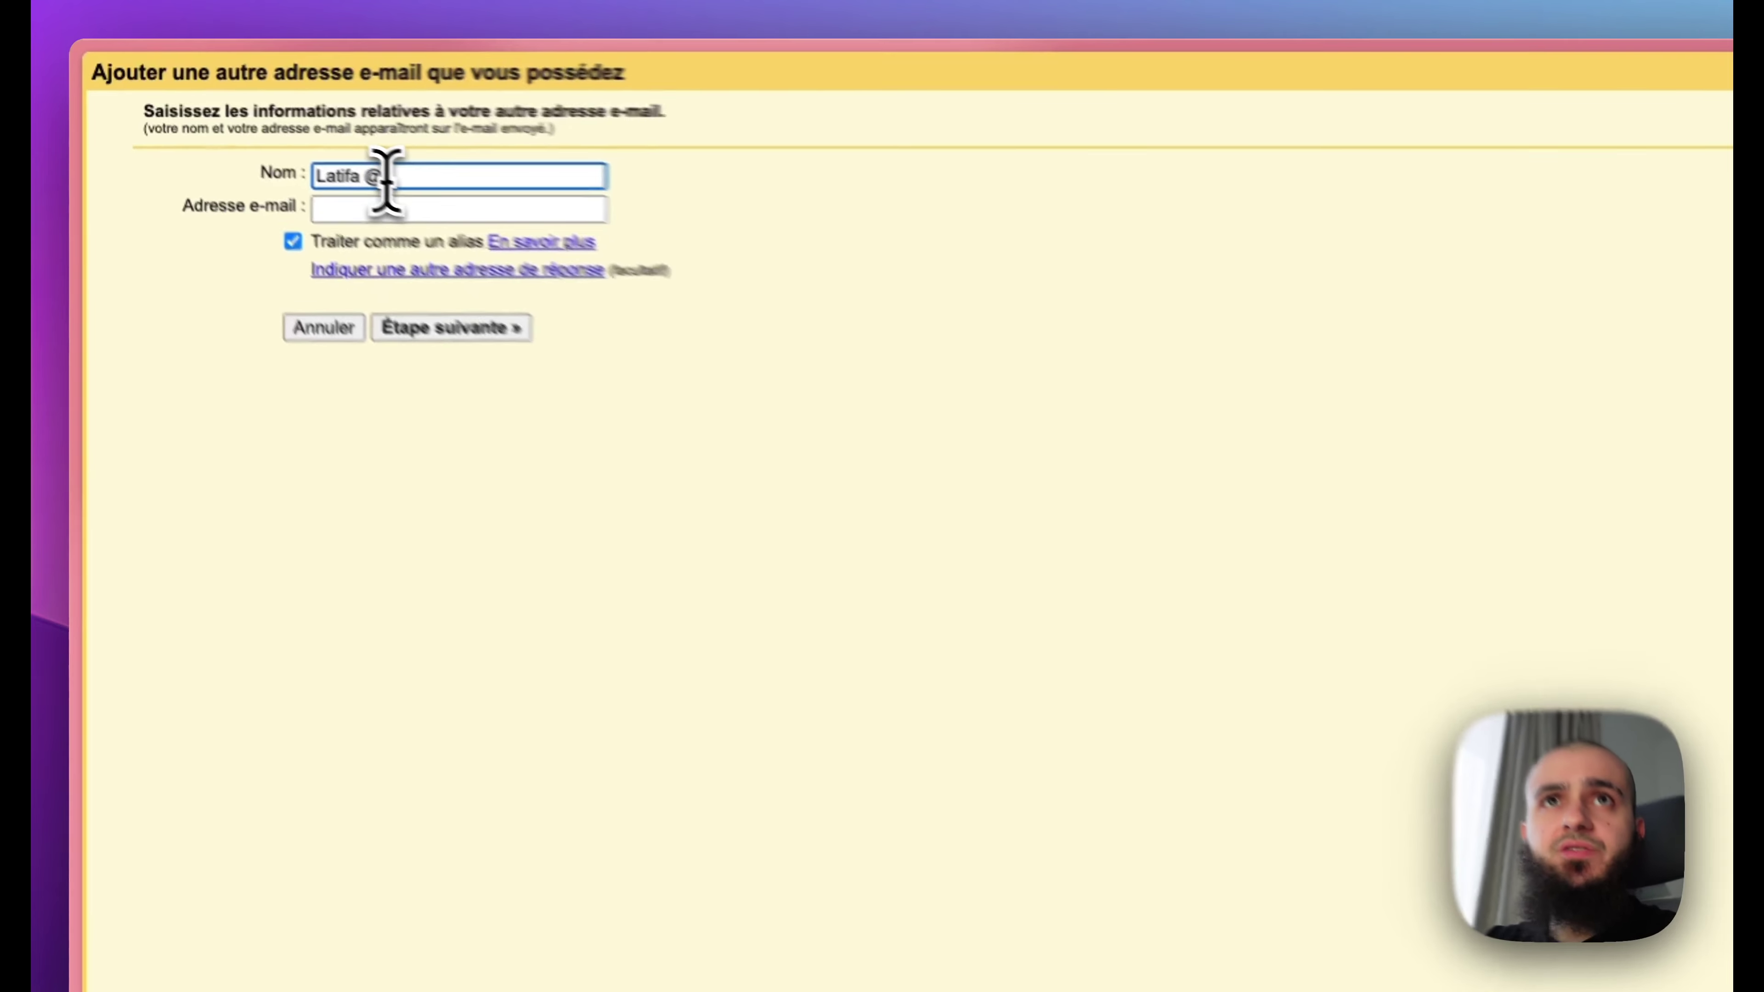
type(" Naturalife")
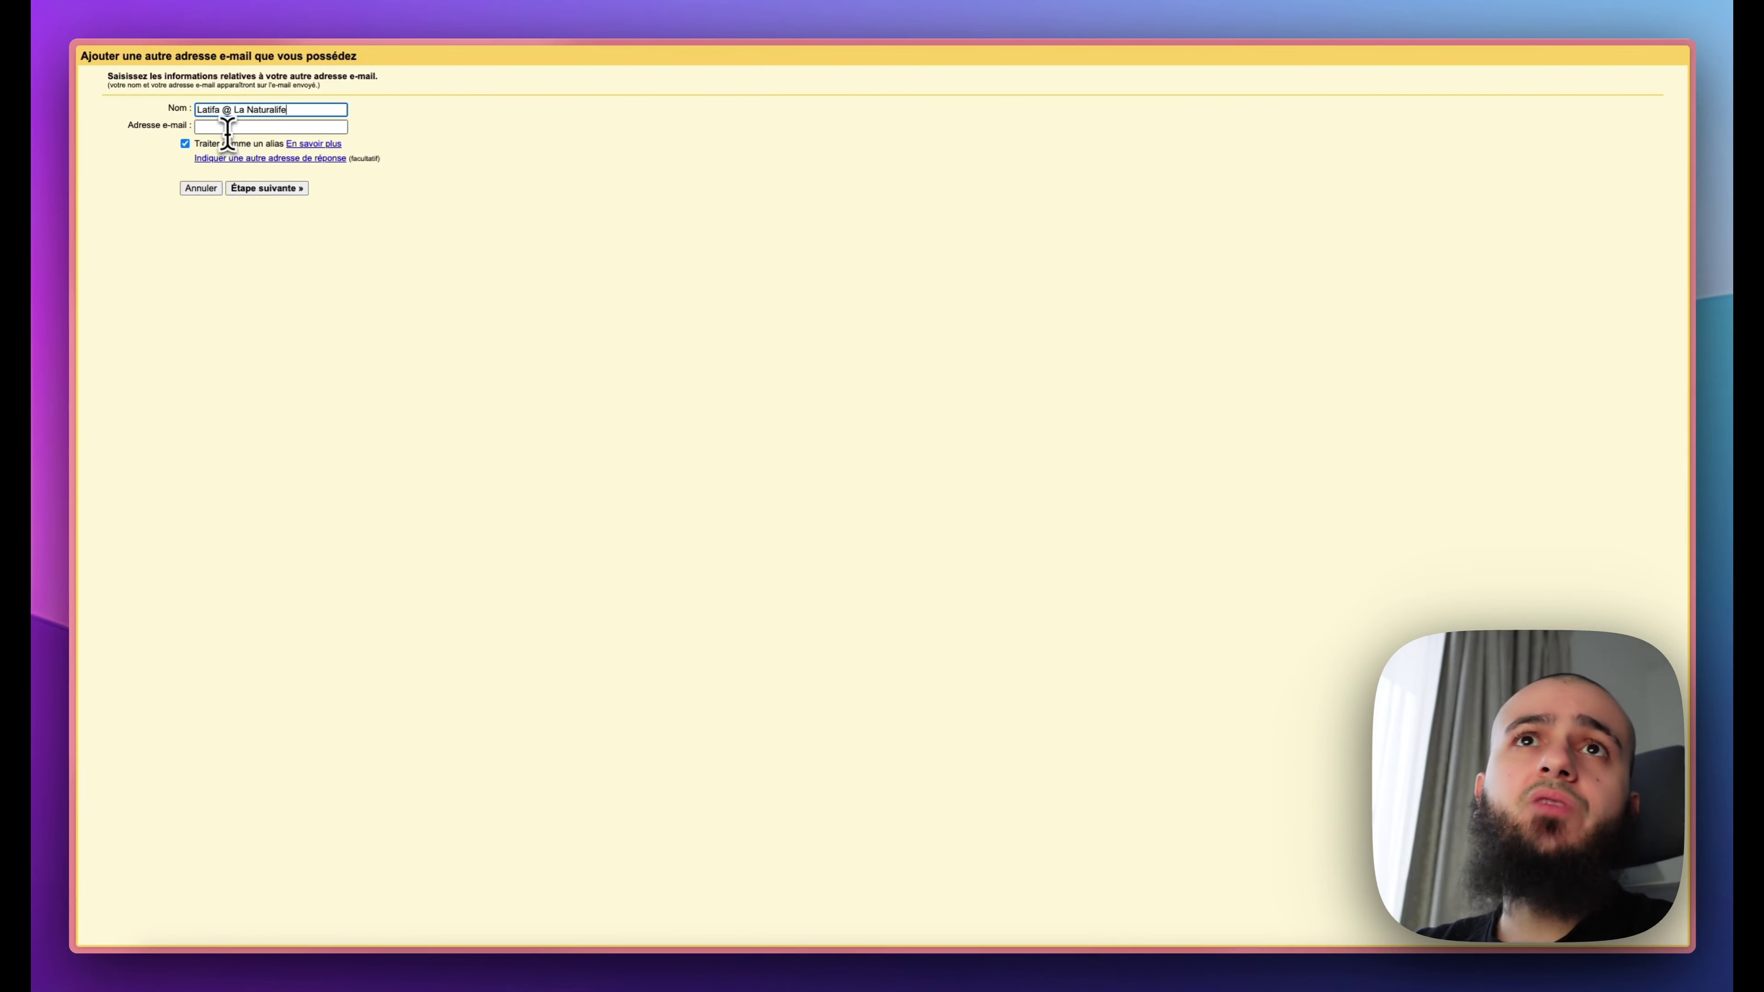
left_click(226, 128)
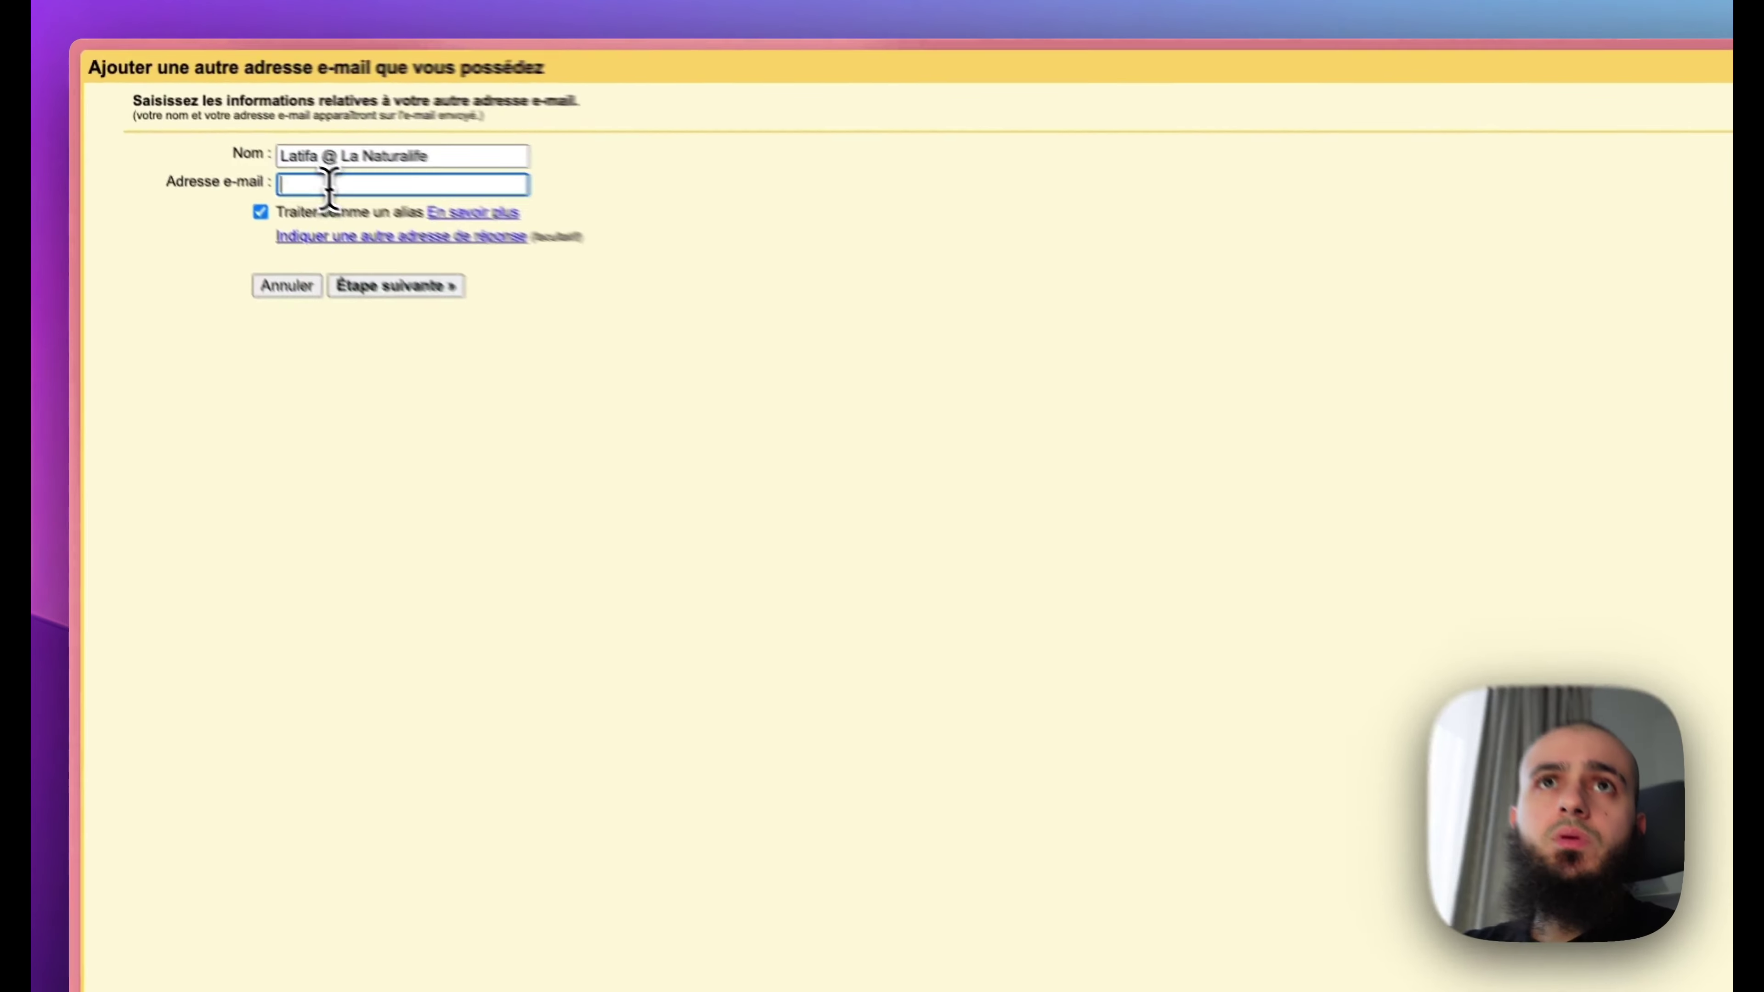
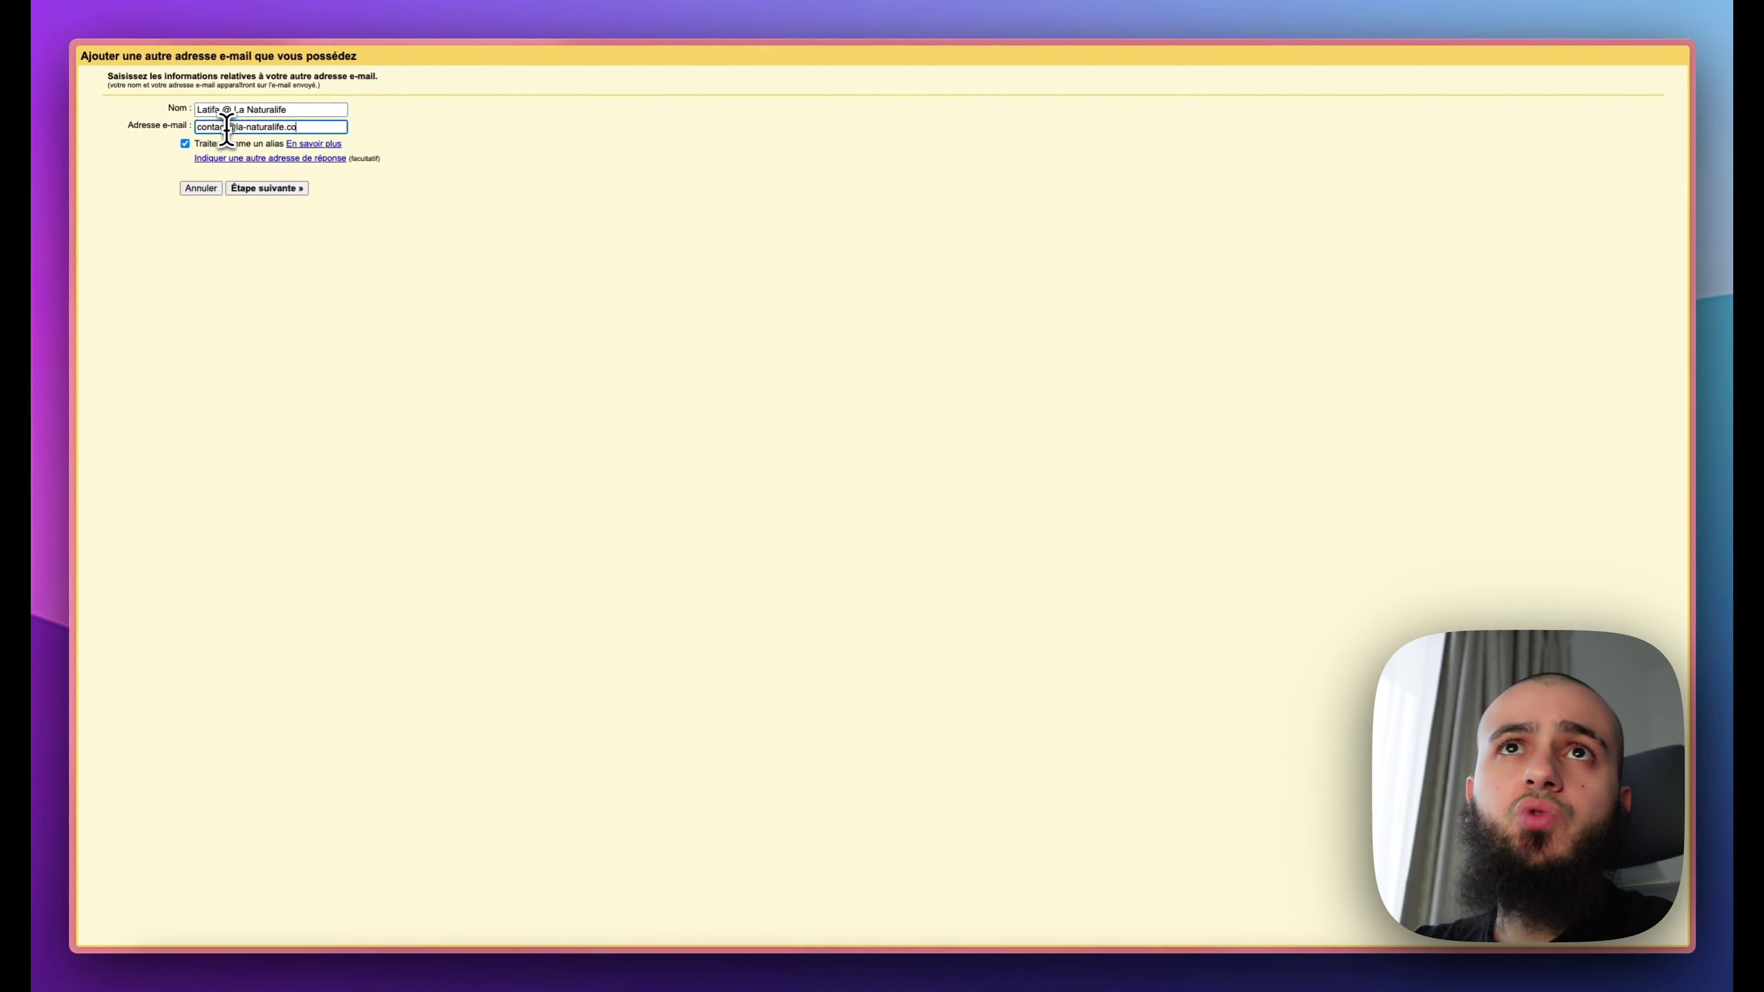
left_click(267, 188)
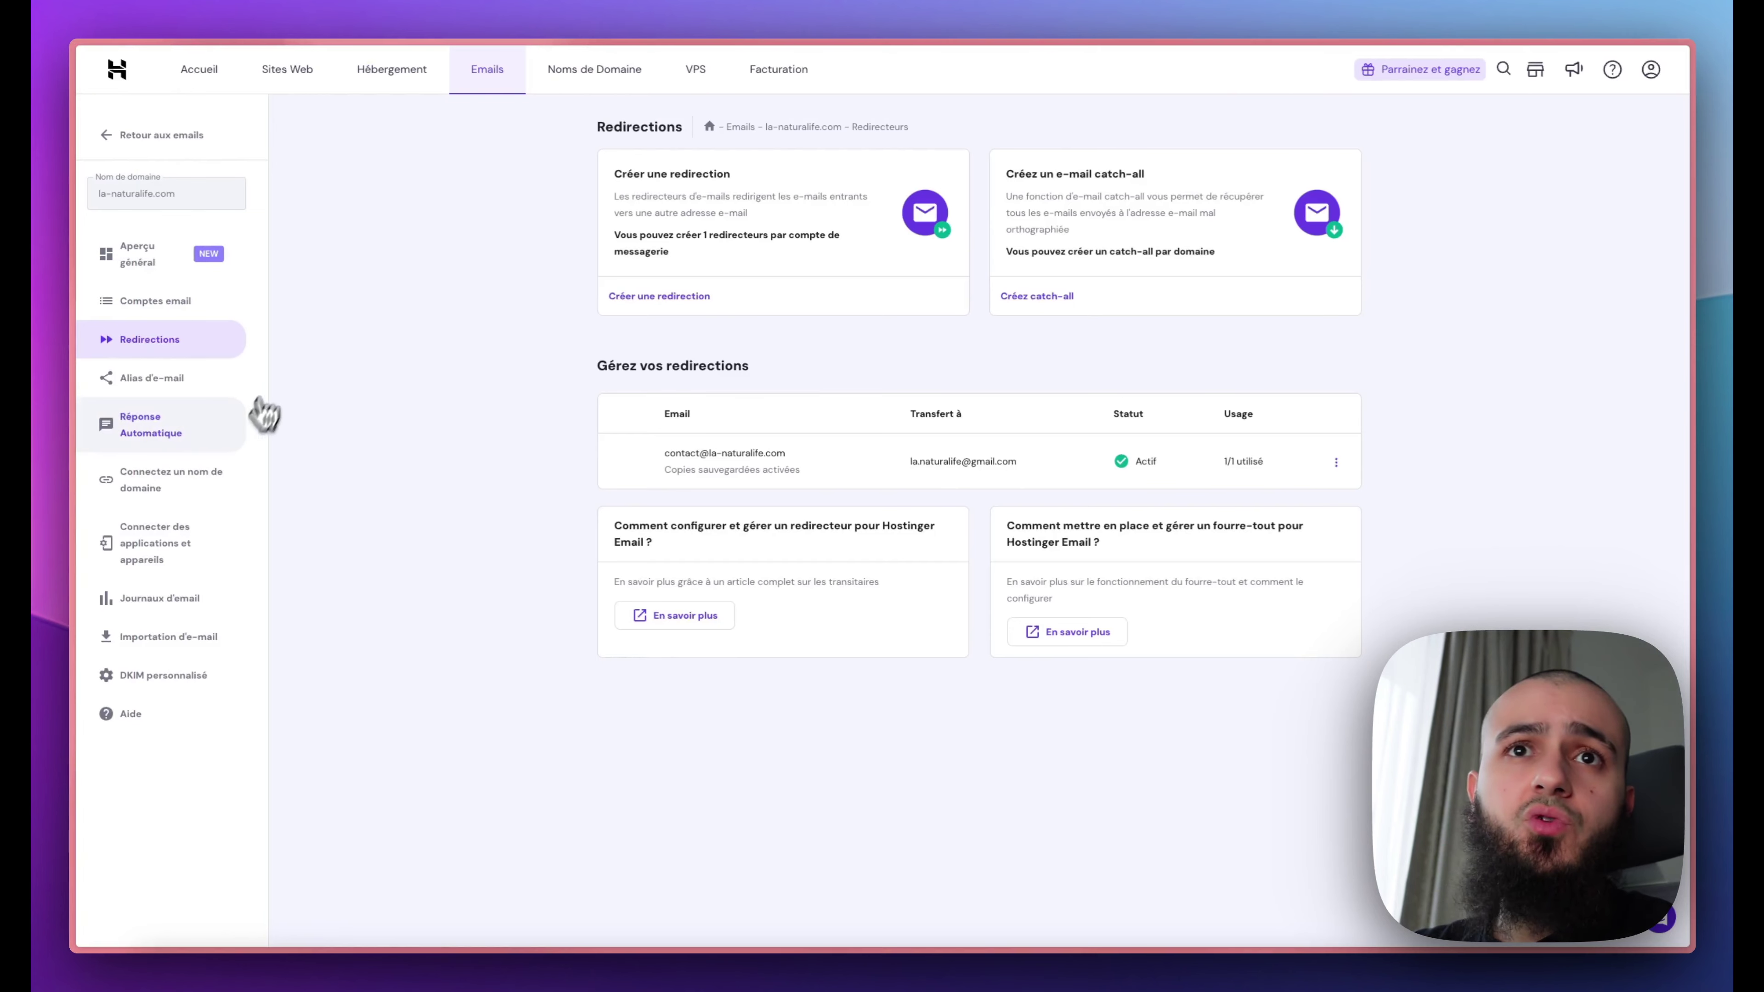
Step: Look up the outgoing server smtp.hostinger.com and port 465 in Hostinger's connect-apps settings
left_click(186, 549)
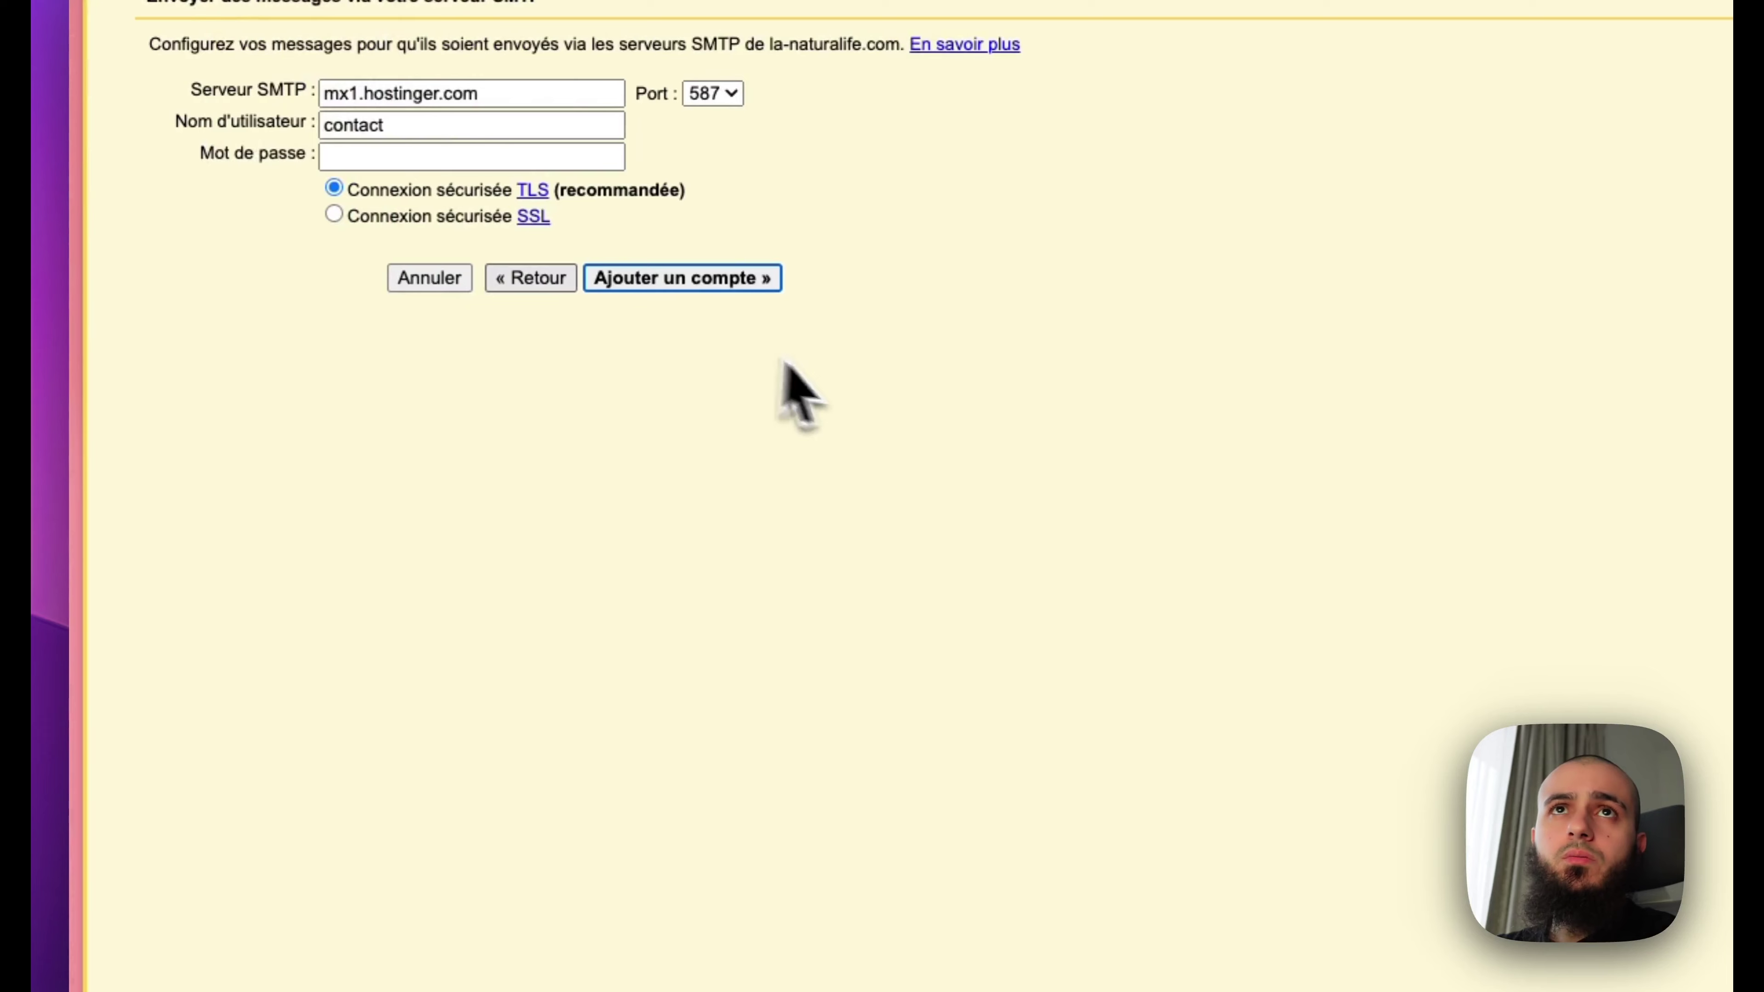
left_click(387, 102)
key("super+a")
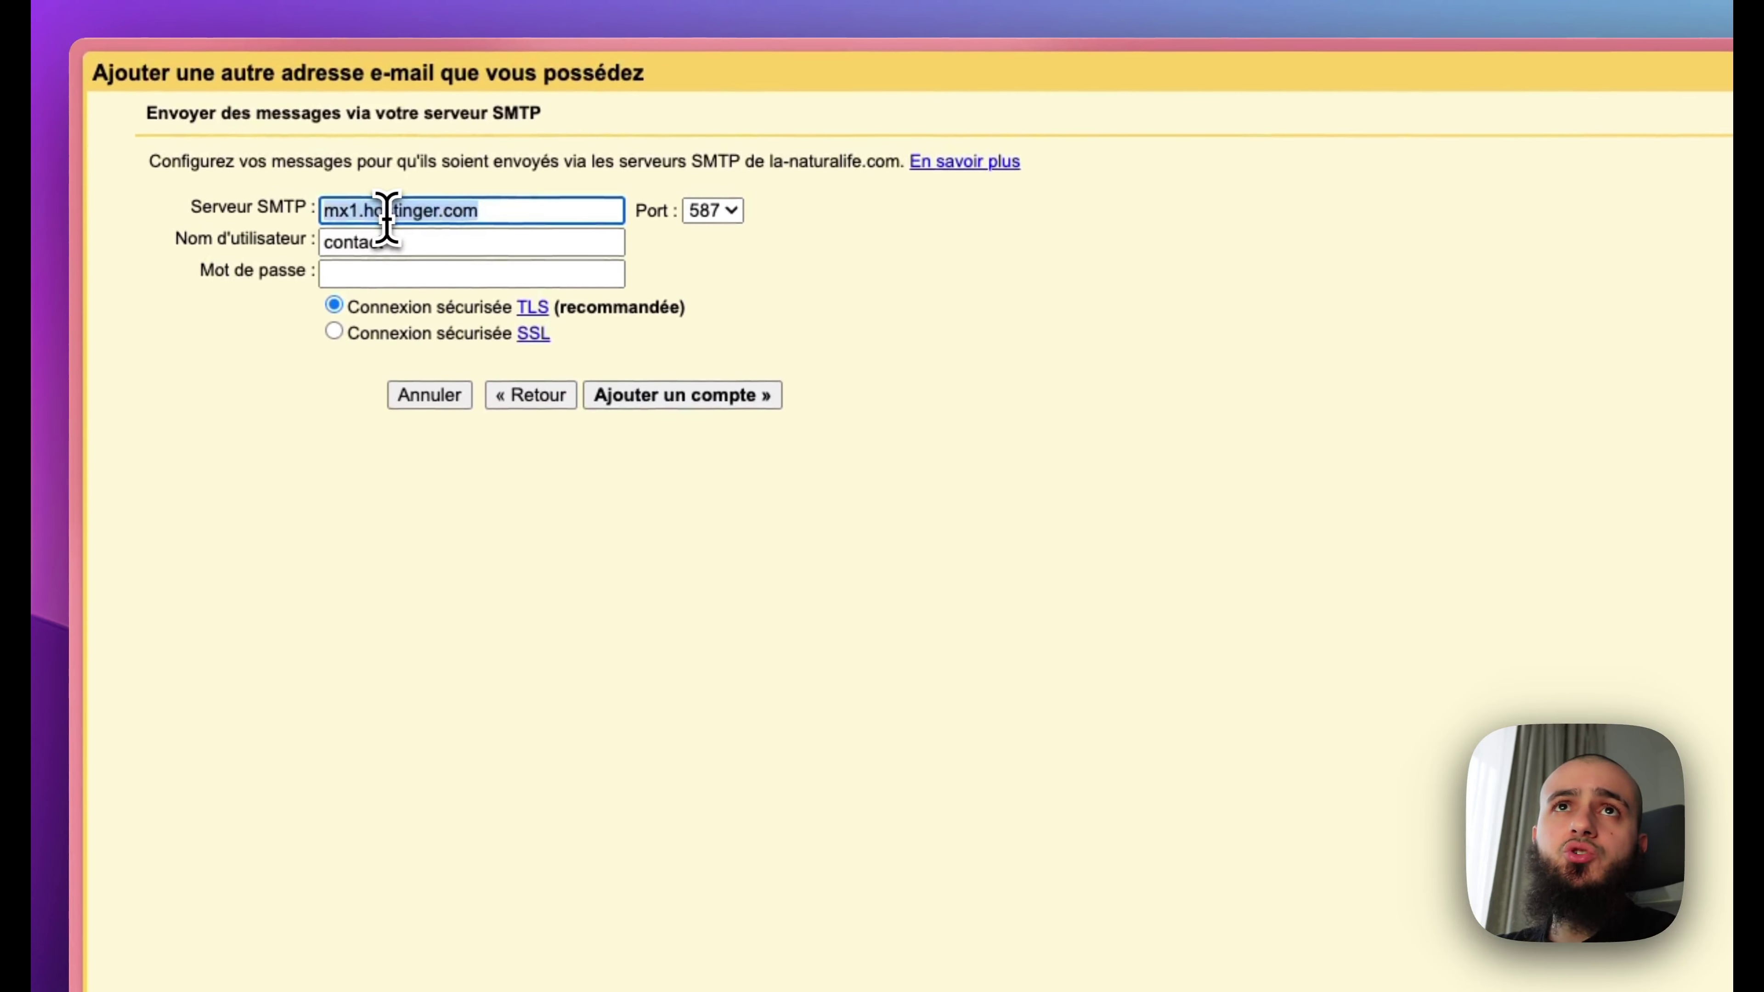
type("smtp.hostinger.com")
left_click(718, 226)
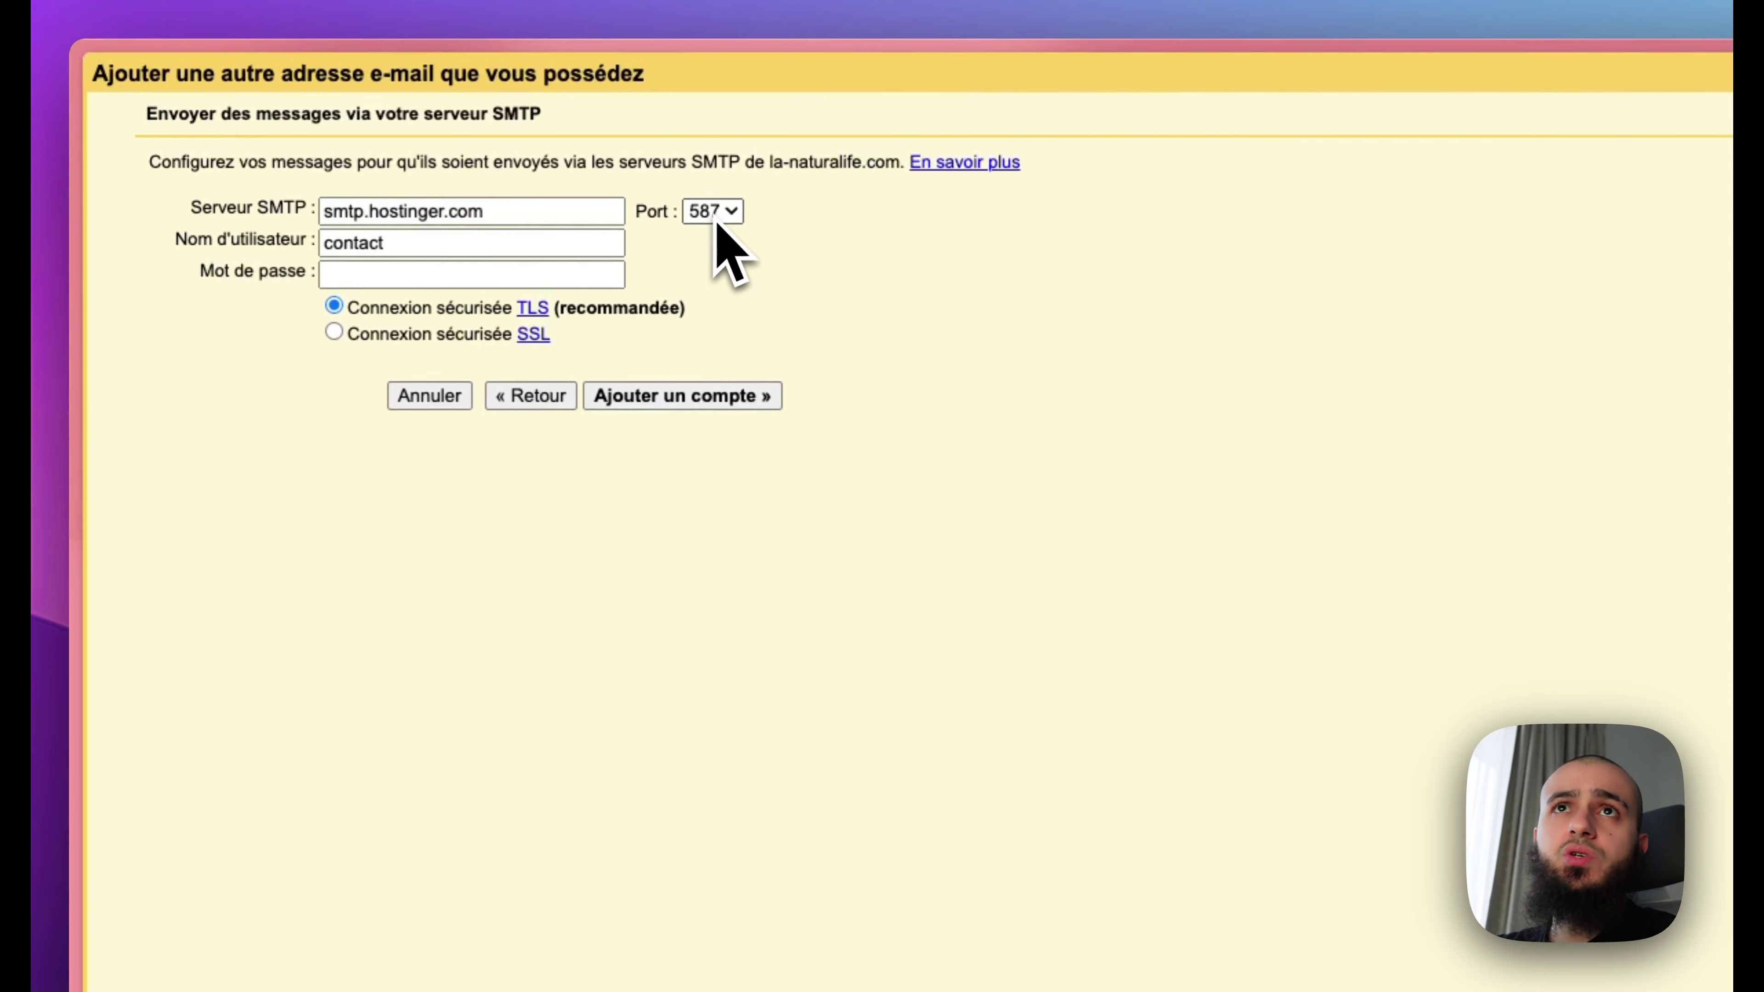
left_click(712, 210)
left_click(719, 177)
left_click(442, 243)
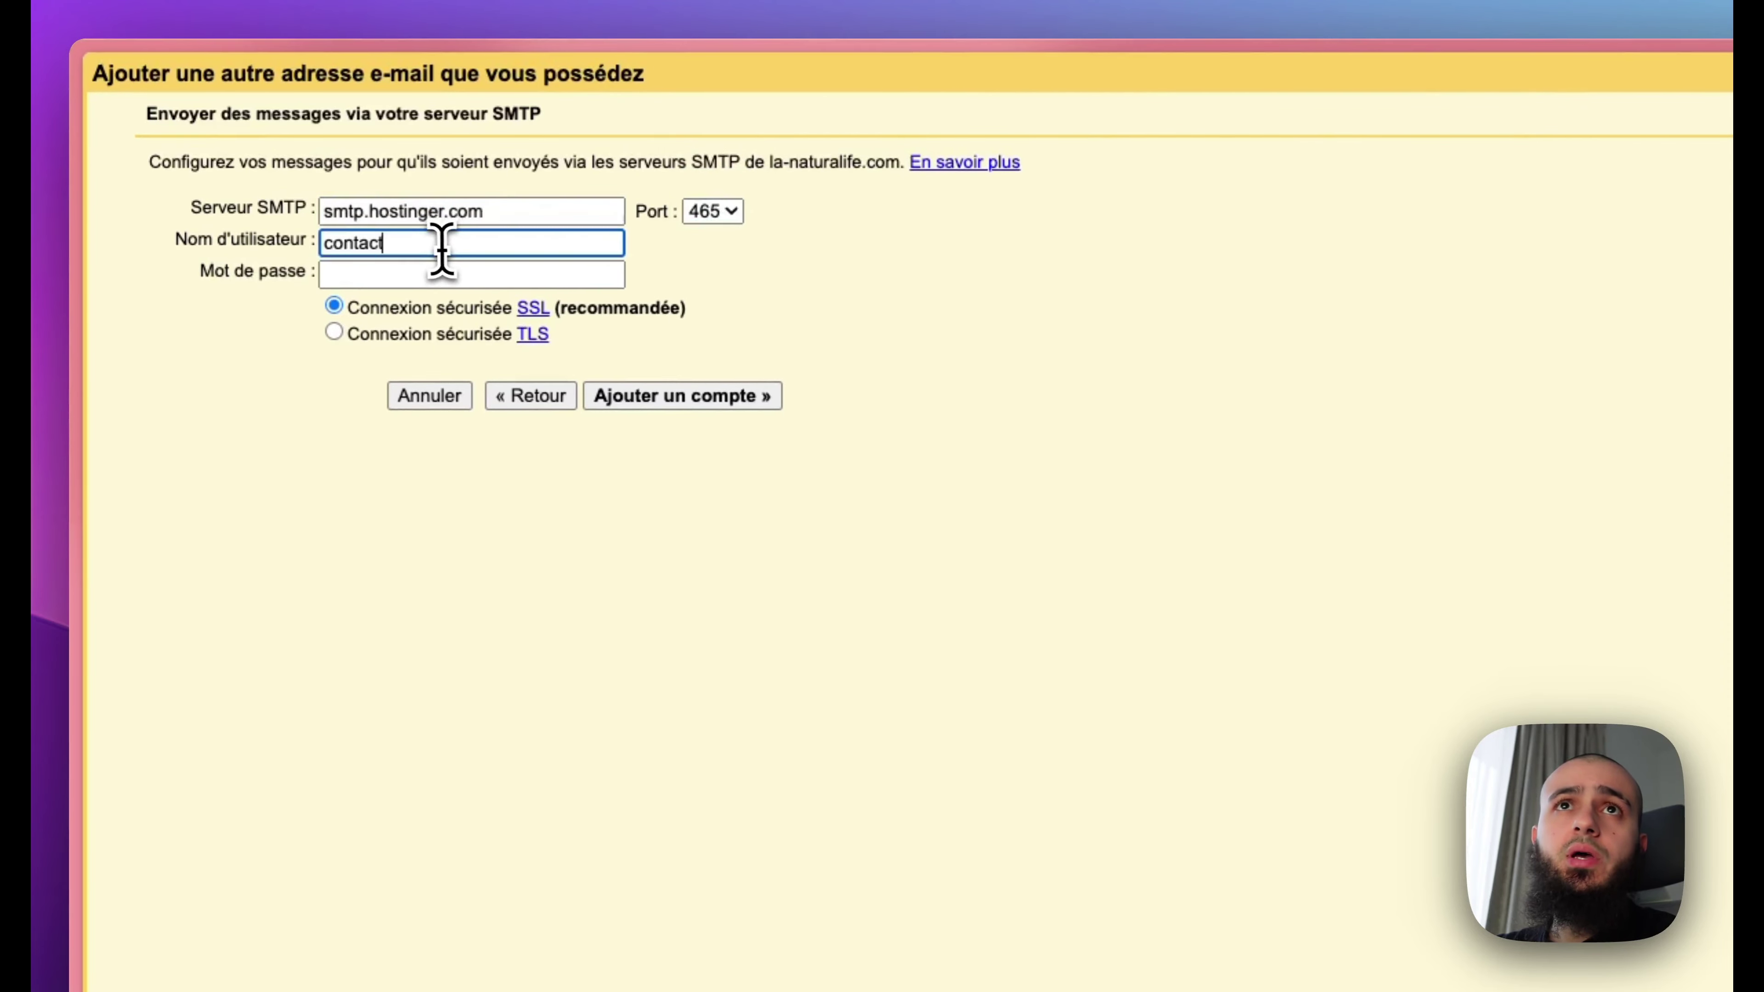
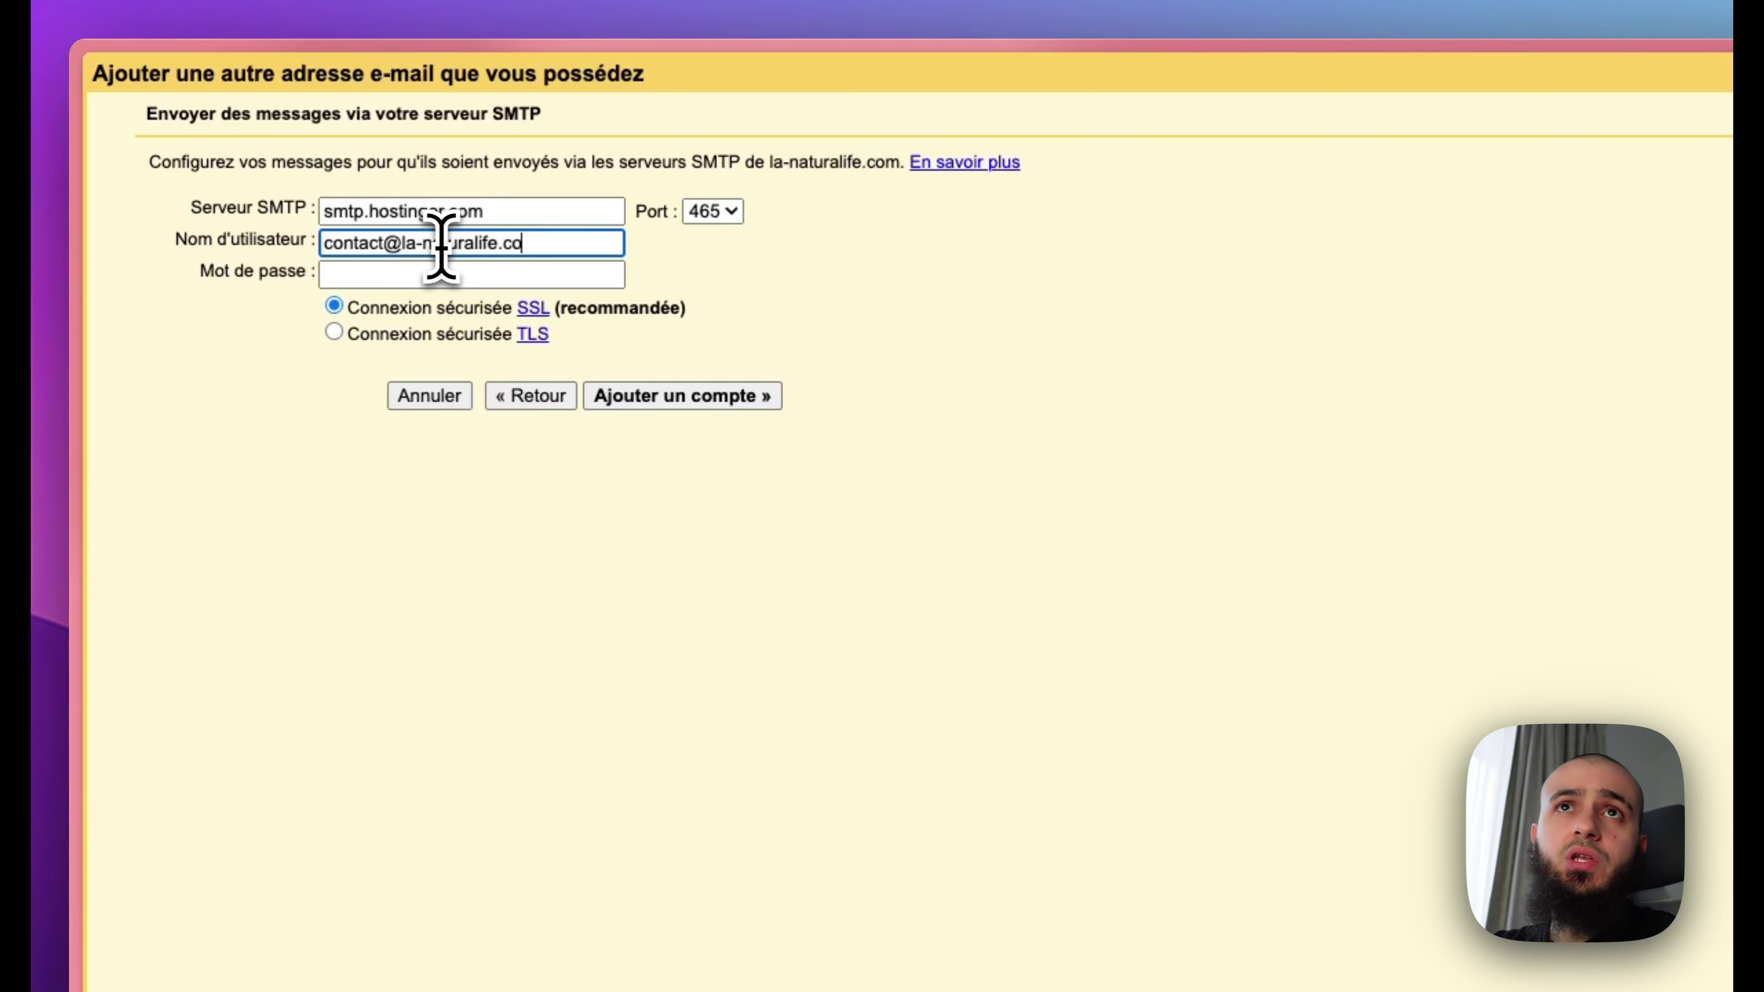
Step: Enter the mailbox password, add the account, and close the window once credentials validate
left_click(344, 274)
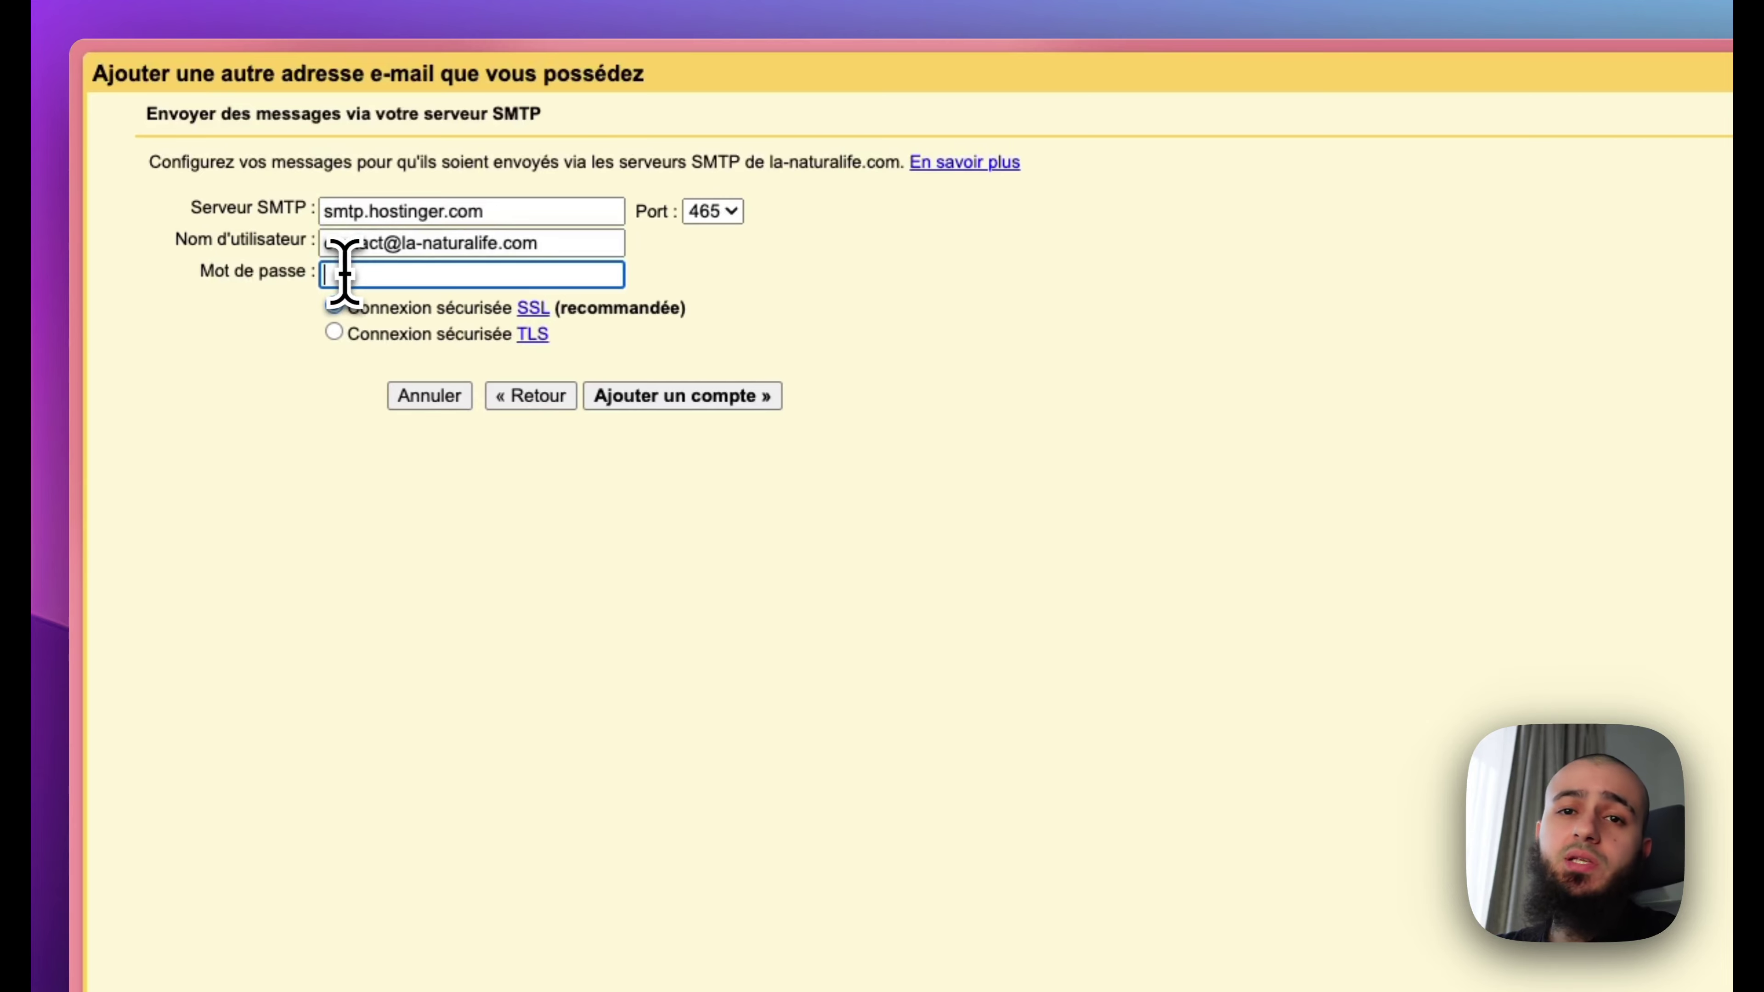
key("super+v")
left_click(674, 398)
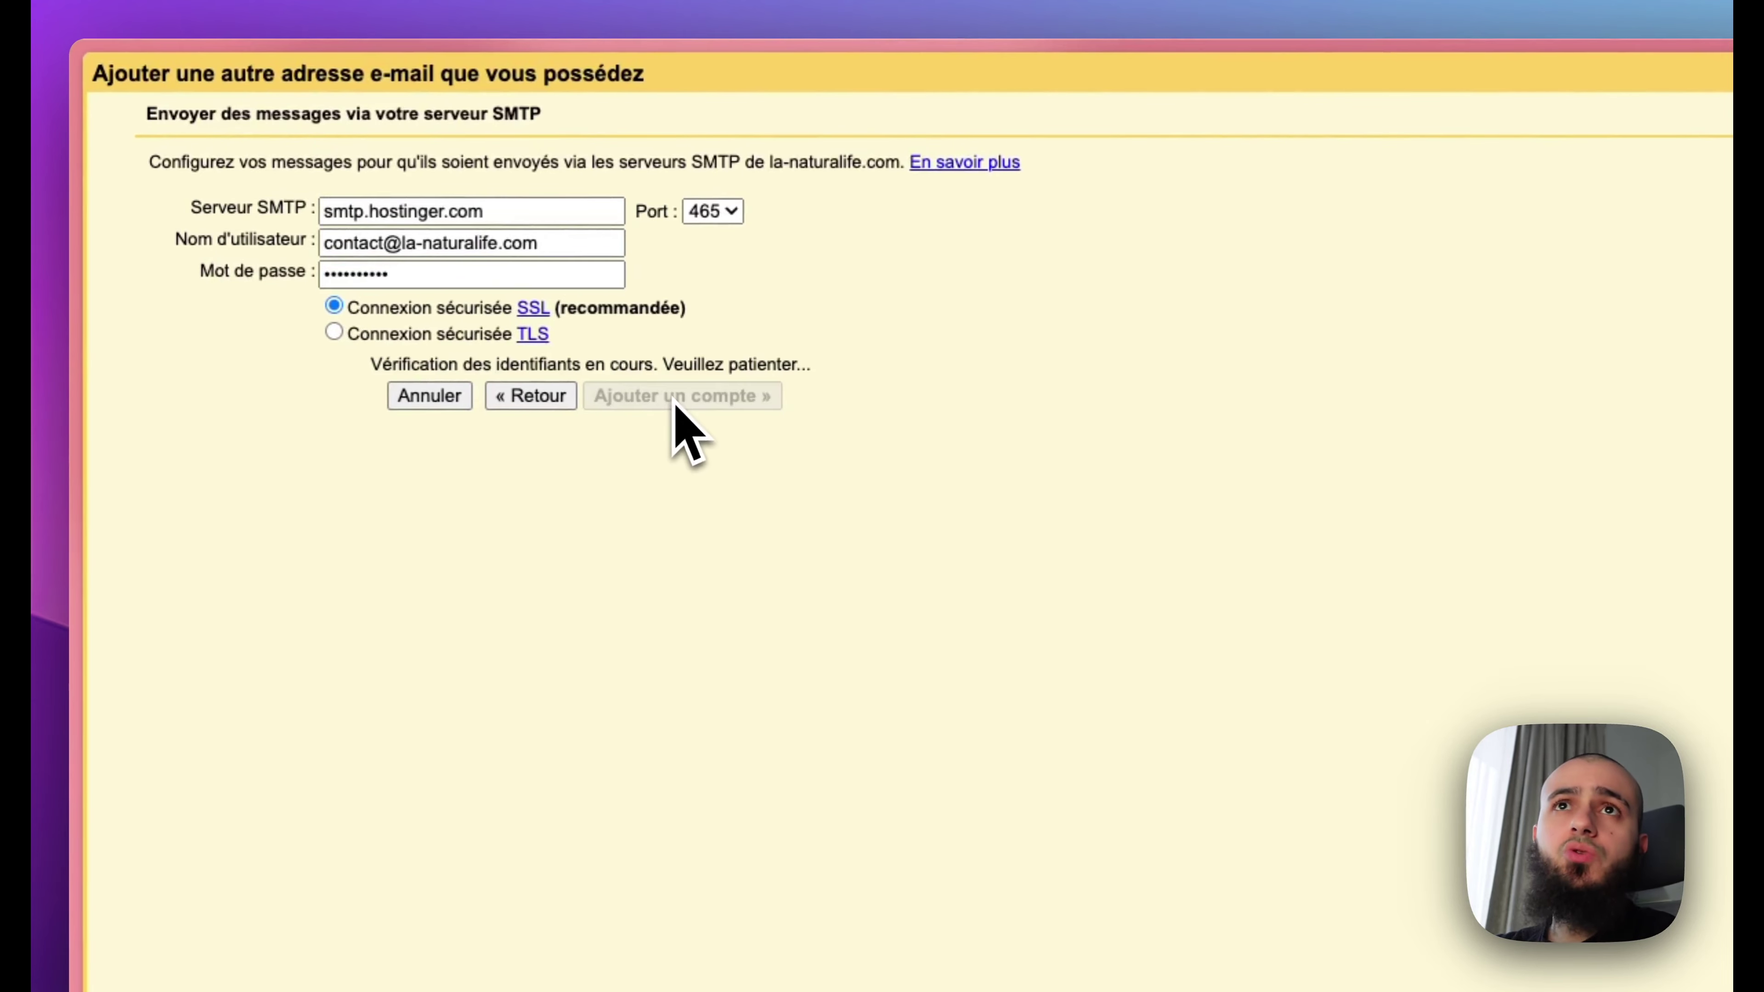
left_click_drag(175, 159, 398, 160)
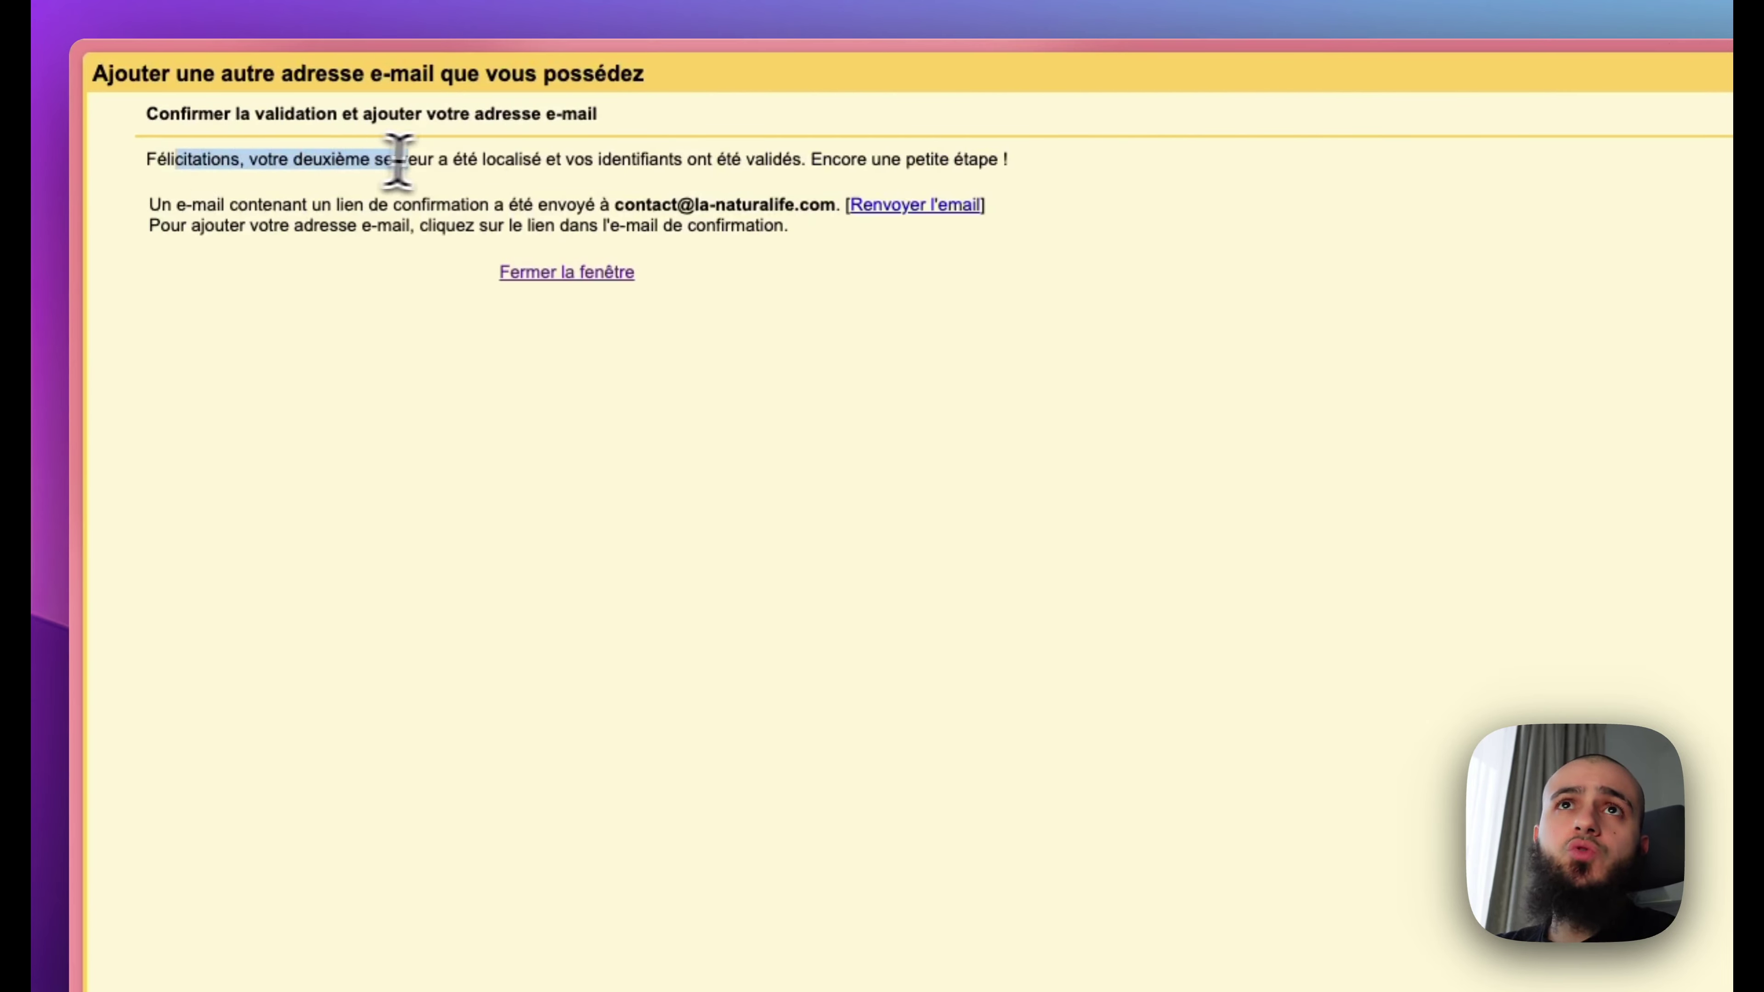
left_click(438, 186)
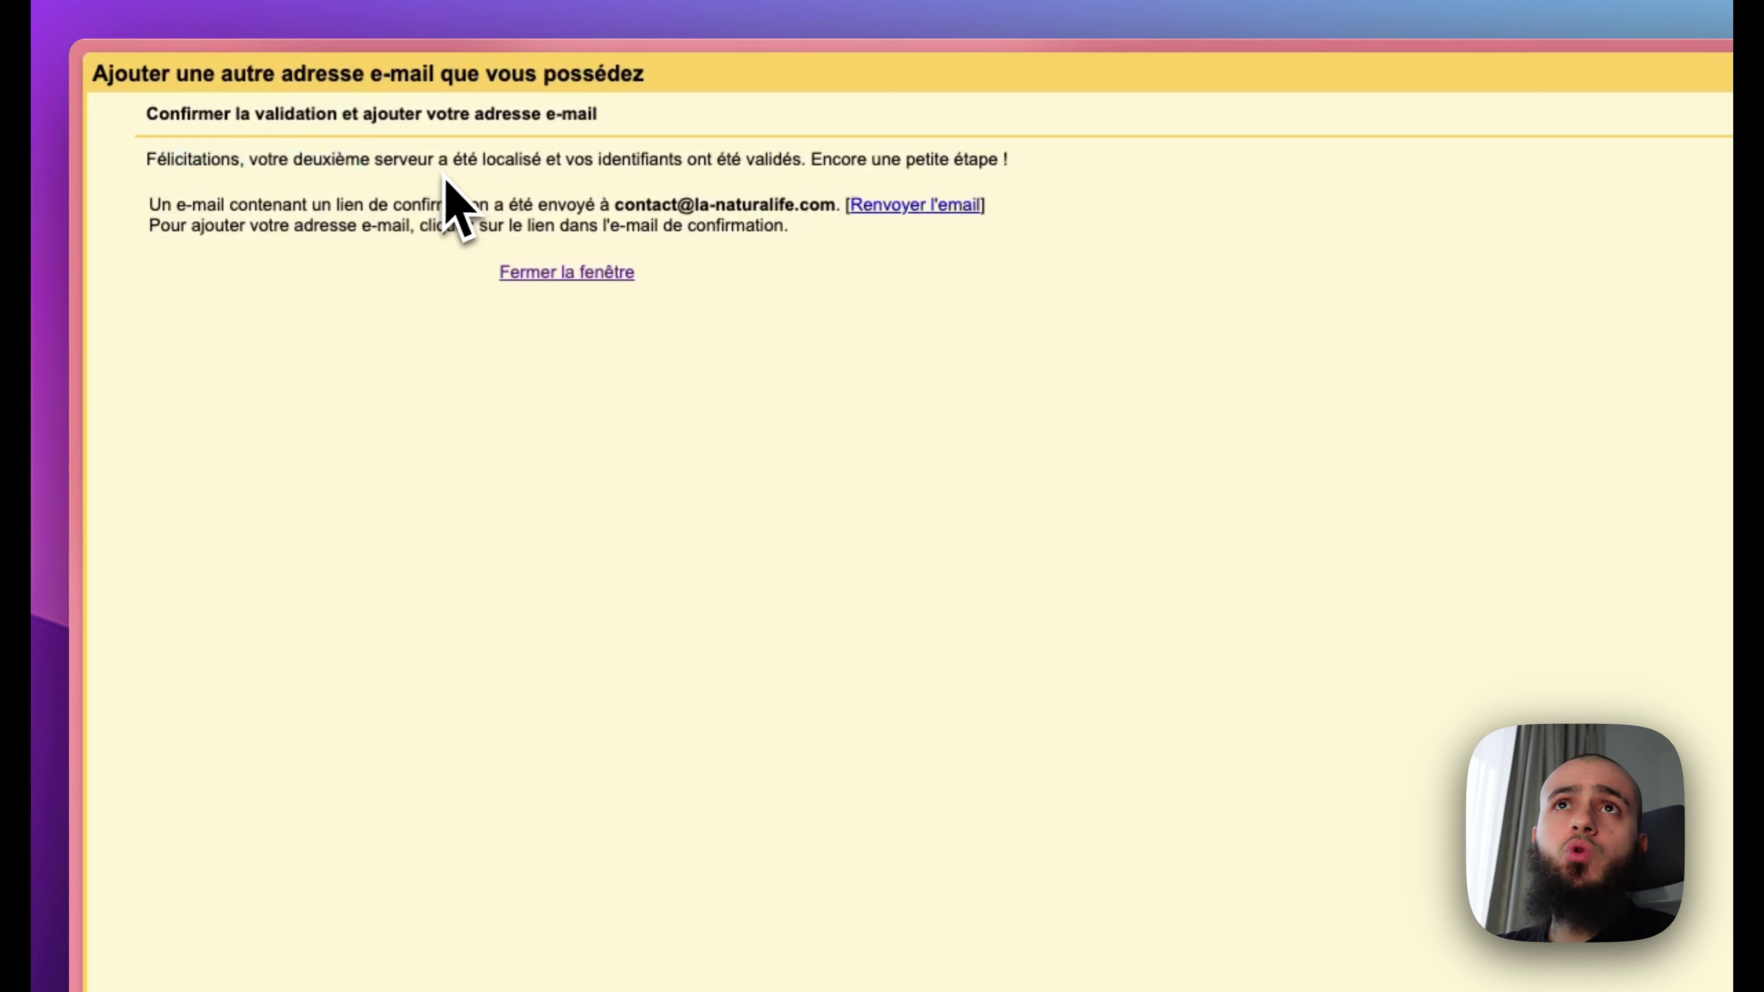
left_click(559, 274)
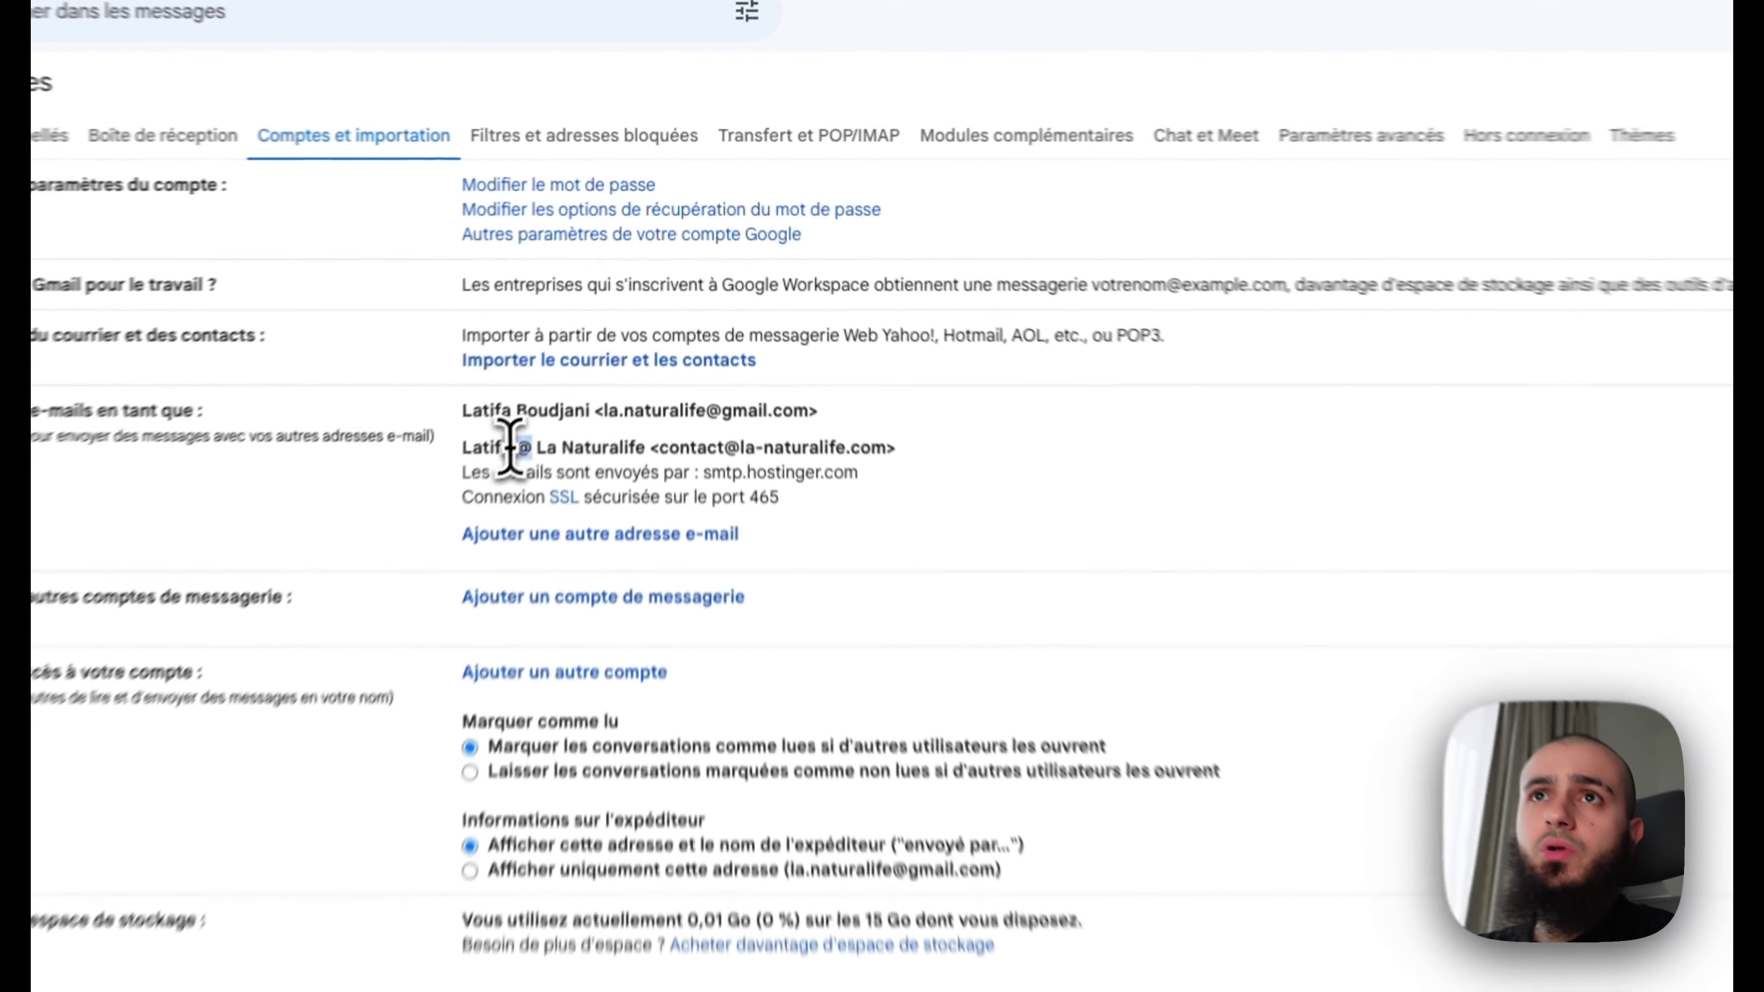
Step: Start confirming the newly added unverified contact address from the Accounts settings
left_click_drag(511, 447, 819, 448)
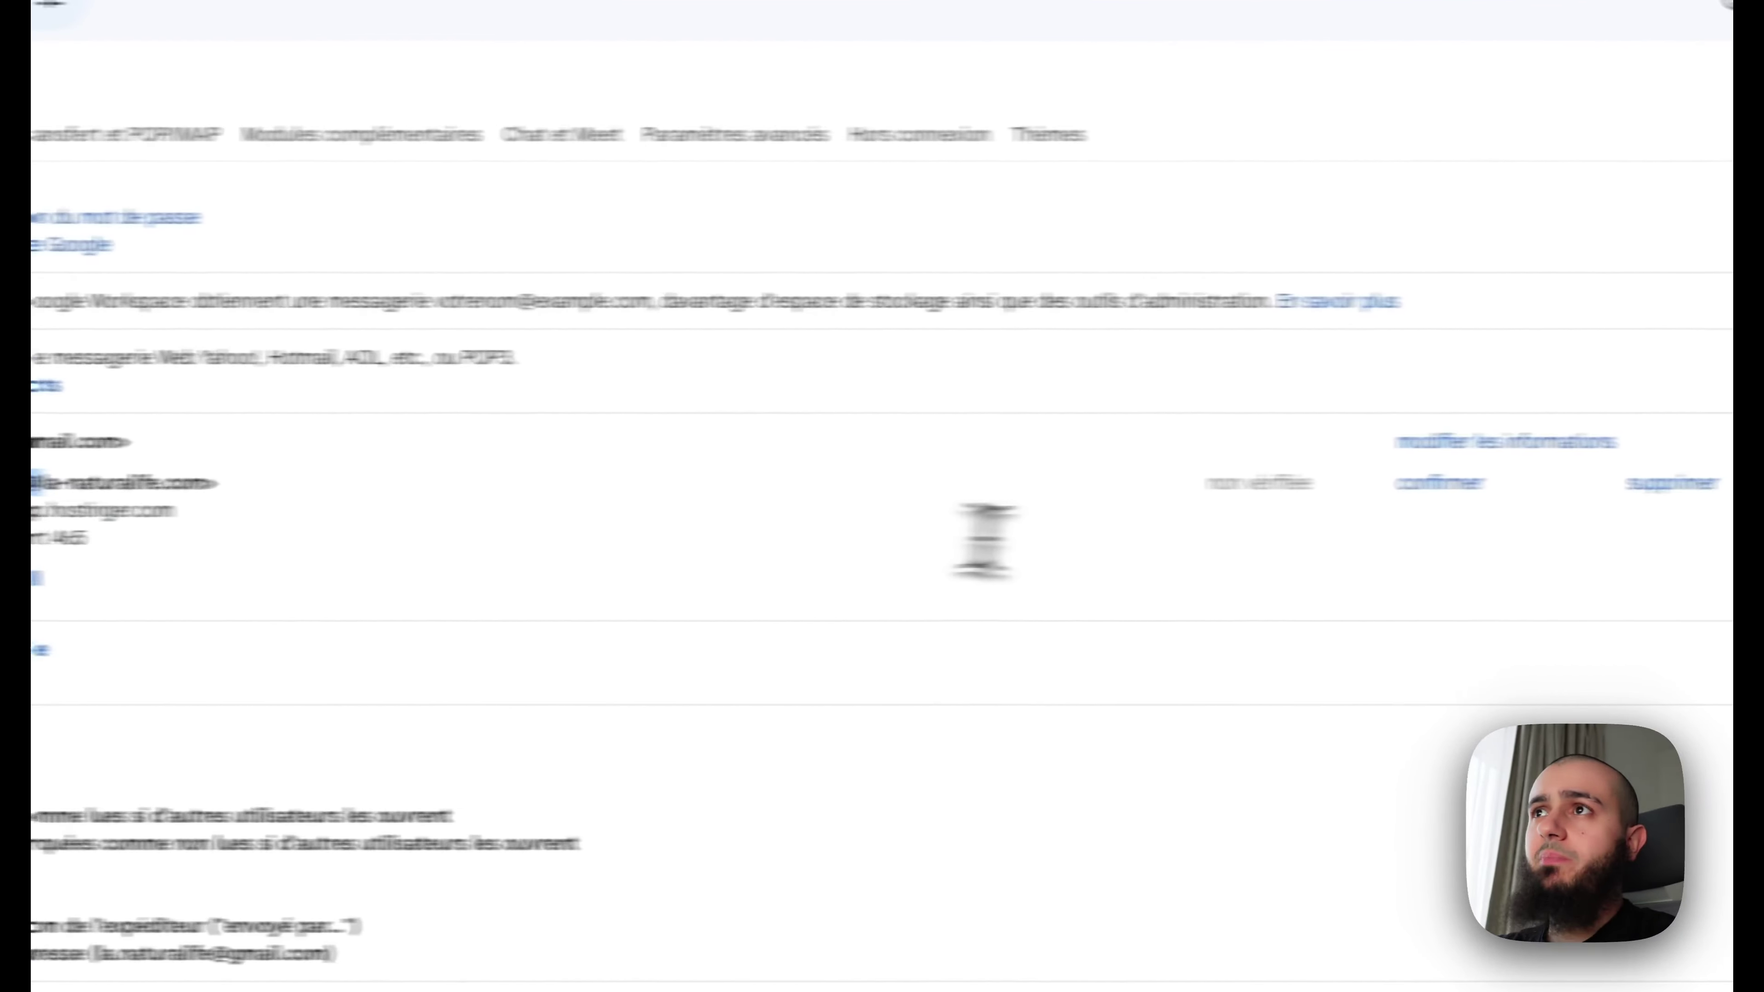
left_click(1291, 487)
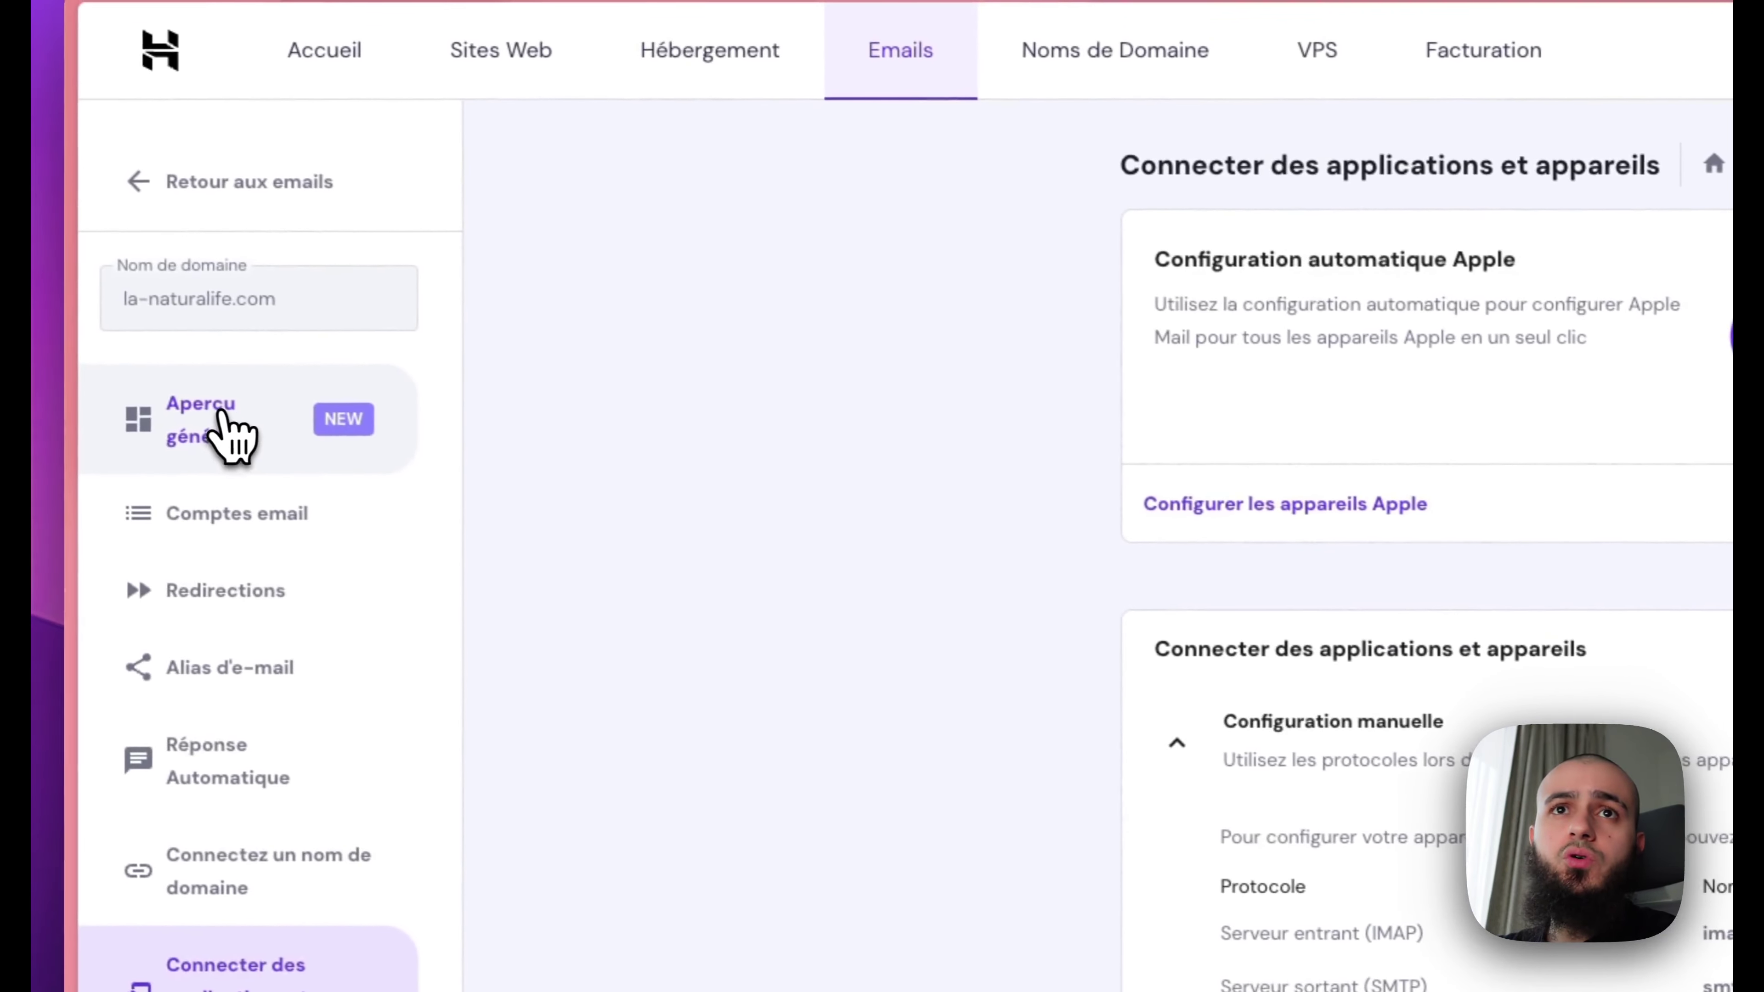
Step: Open the contact mailbox's webmail and follow the link in the Gmail Confirmation email
left_click(222, 417)
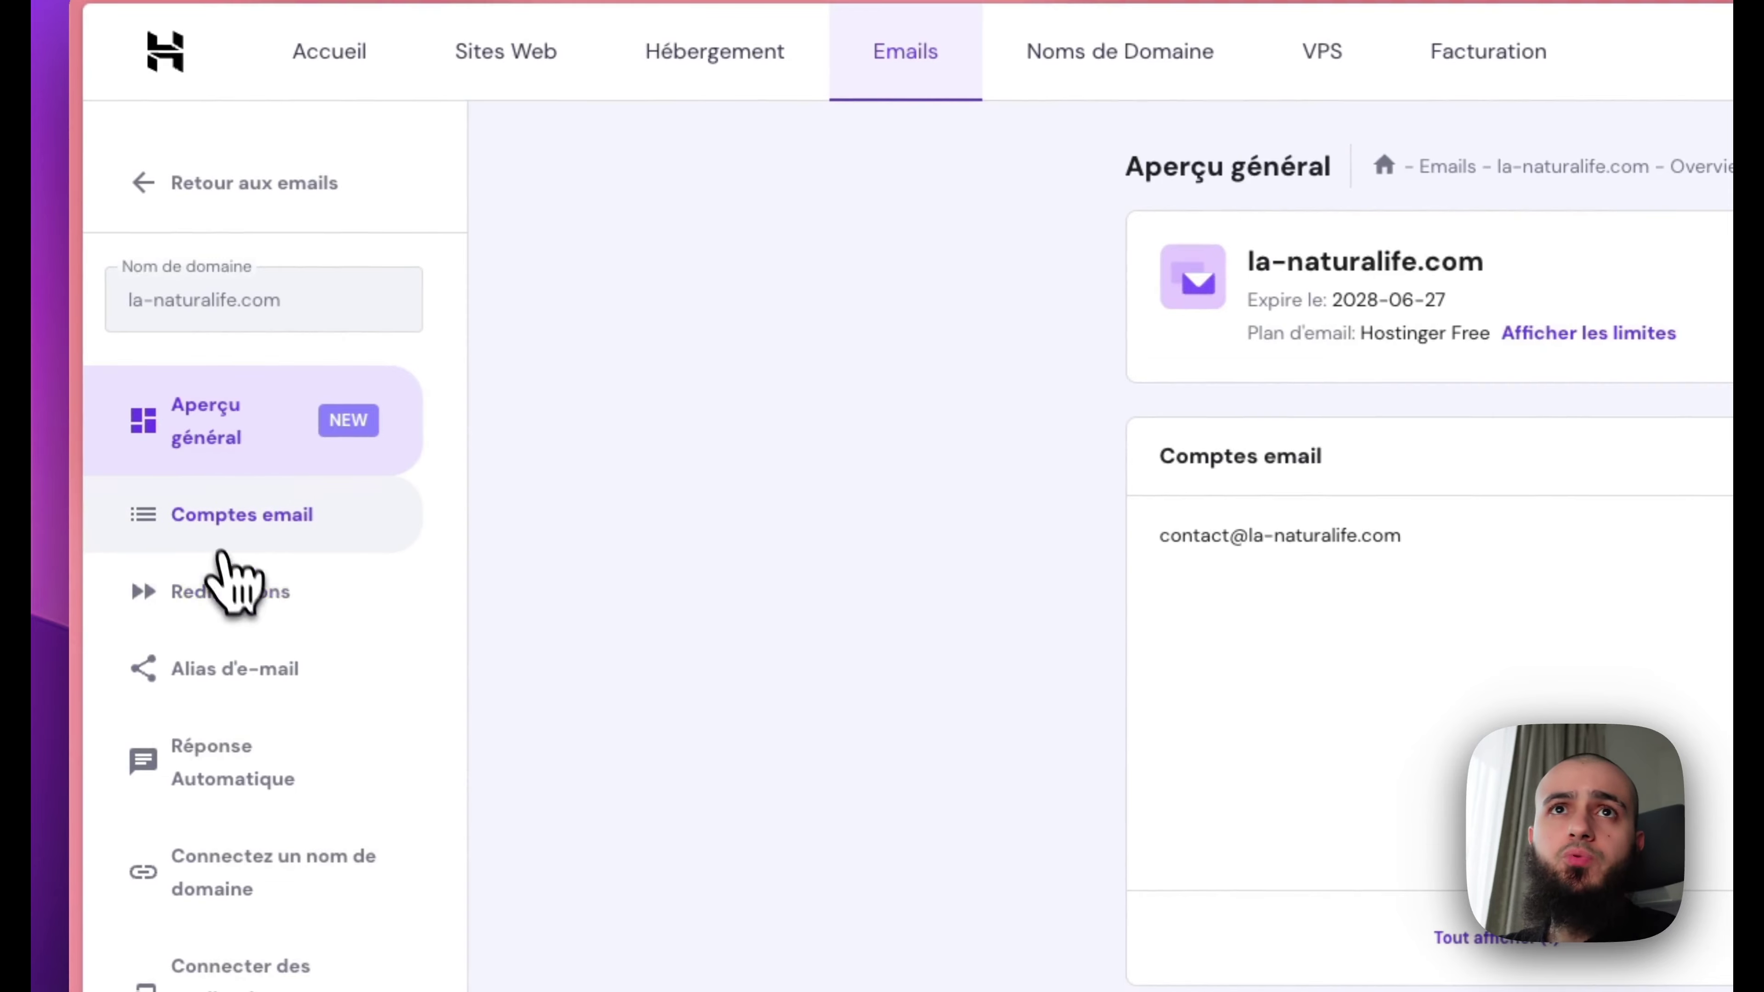
left_click(252, 518)
scroll(1310, 713, "down", 5)
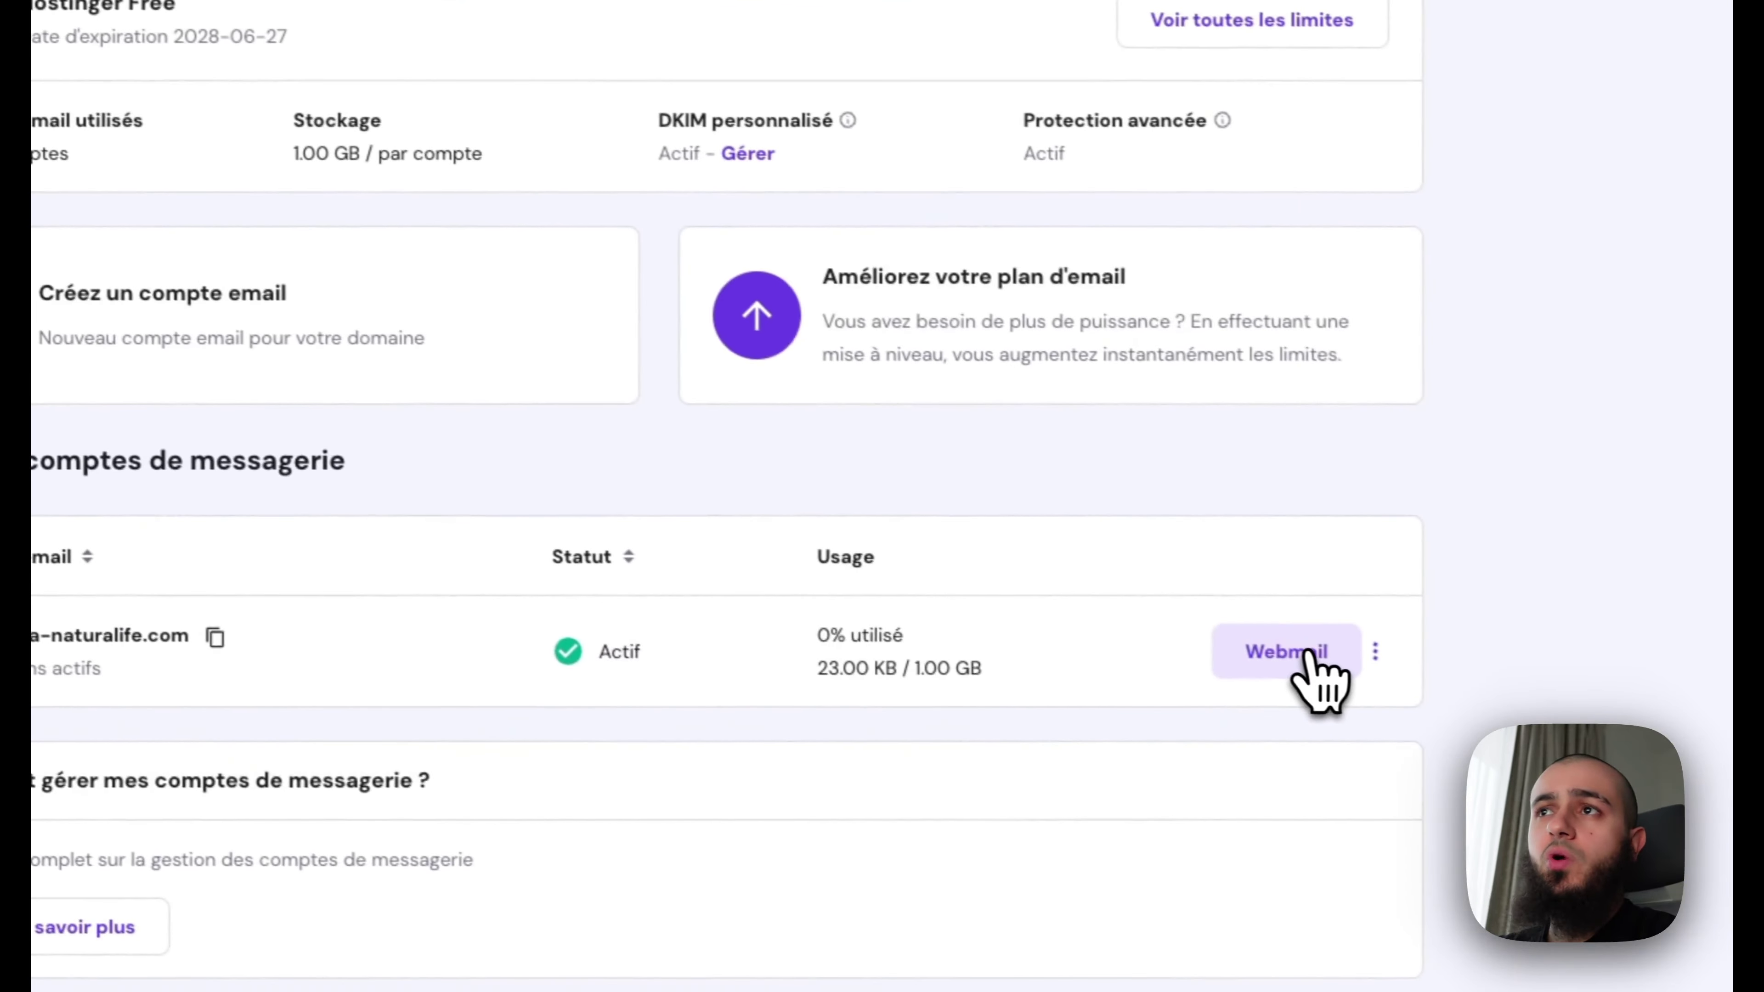
left_click(1306, 654)
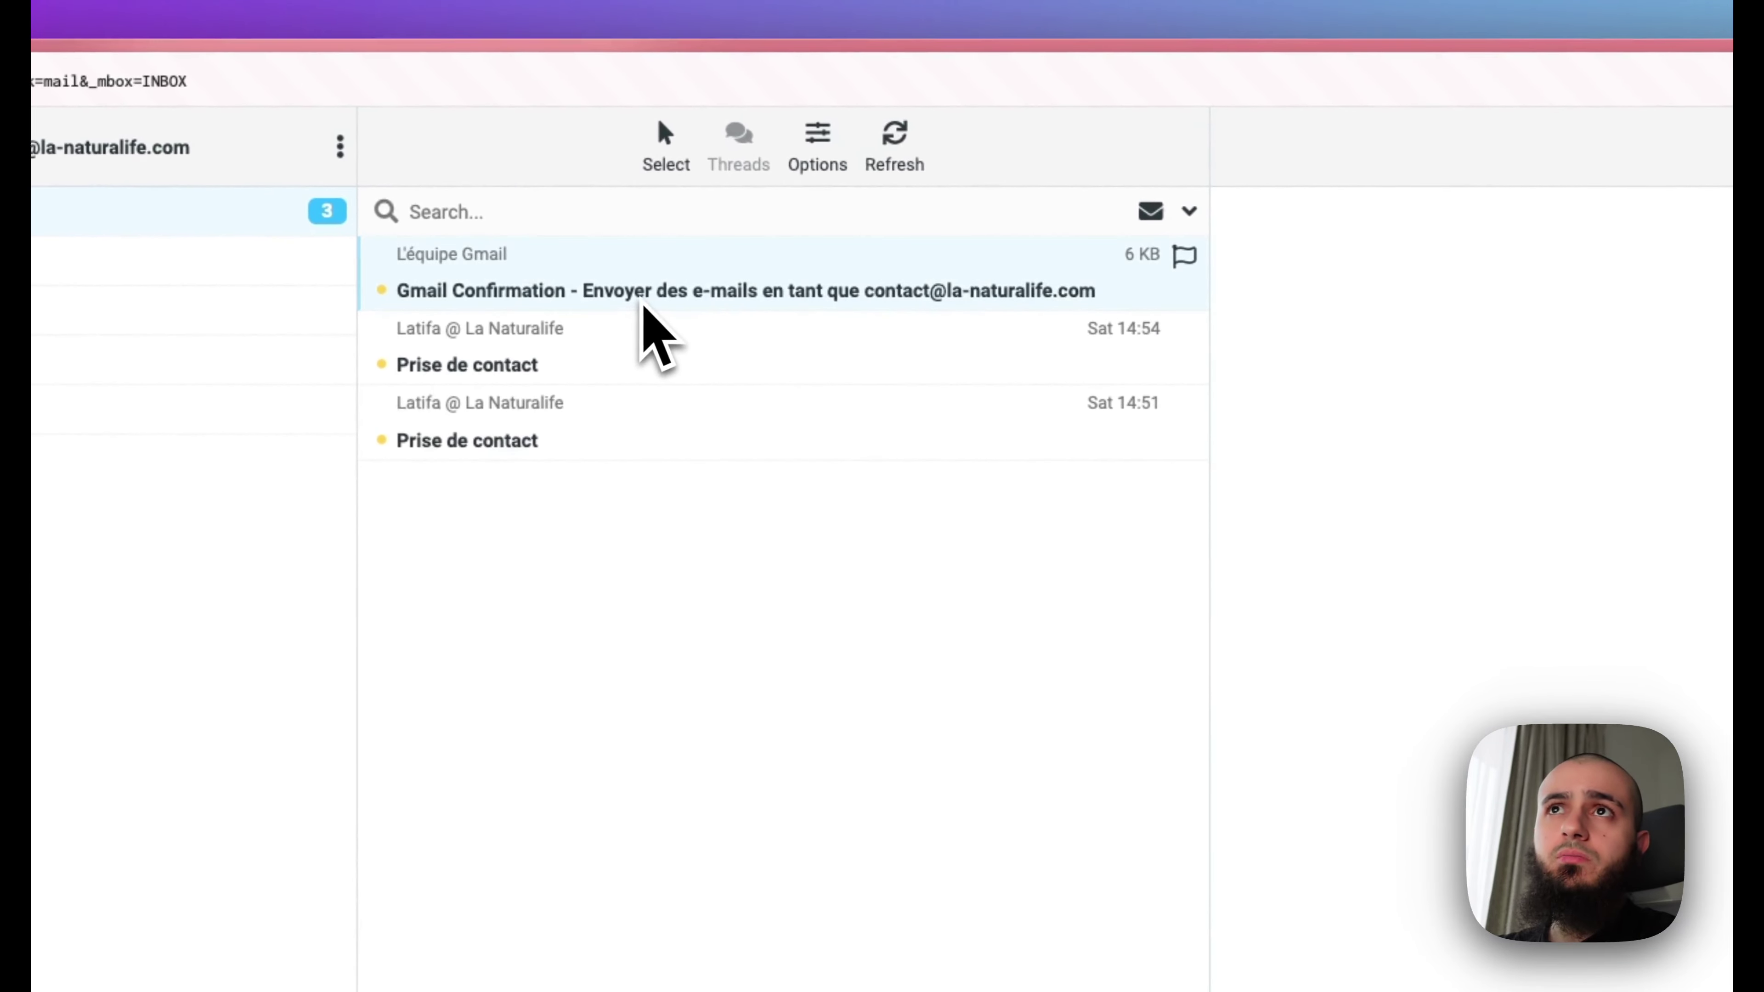
left_click(642, 306)
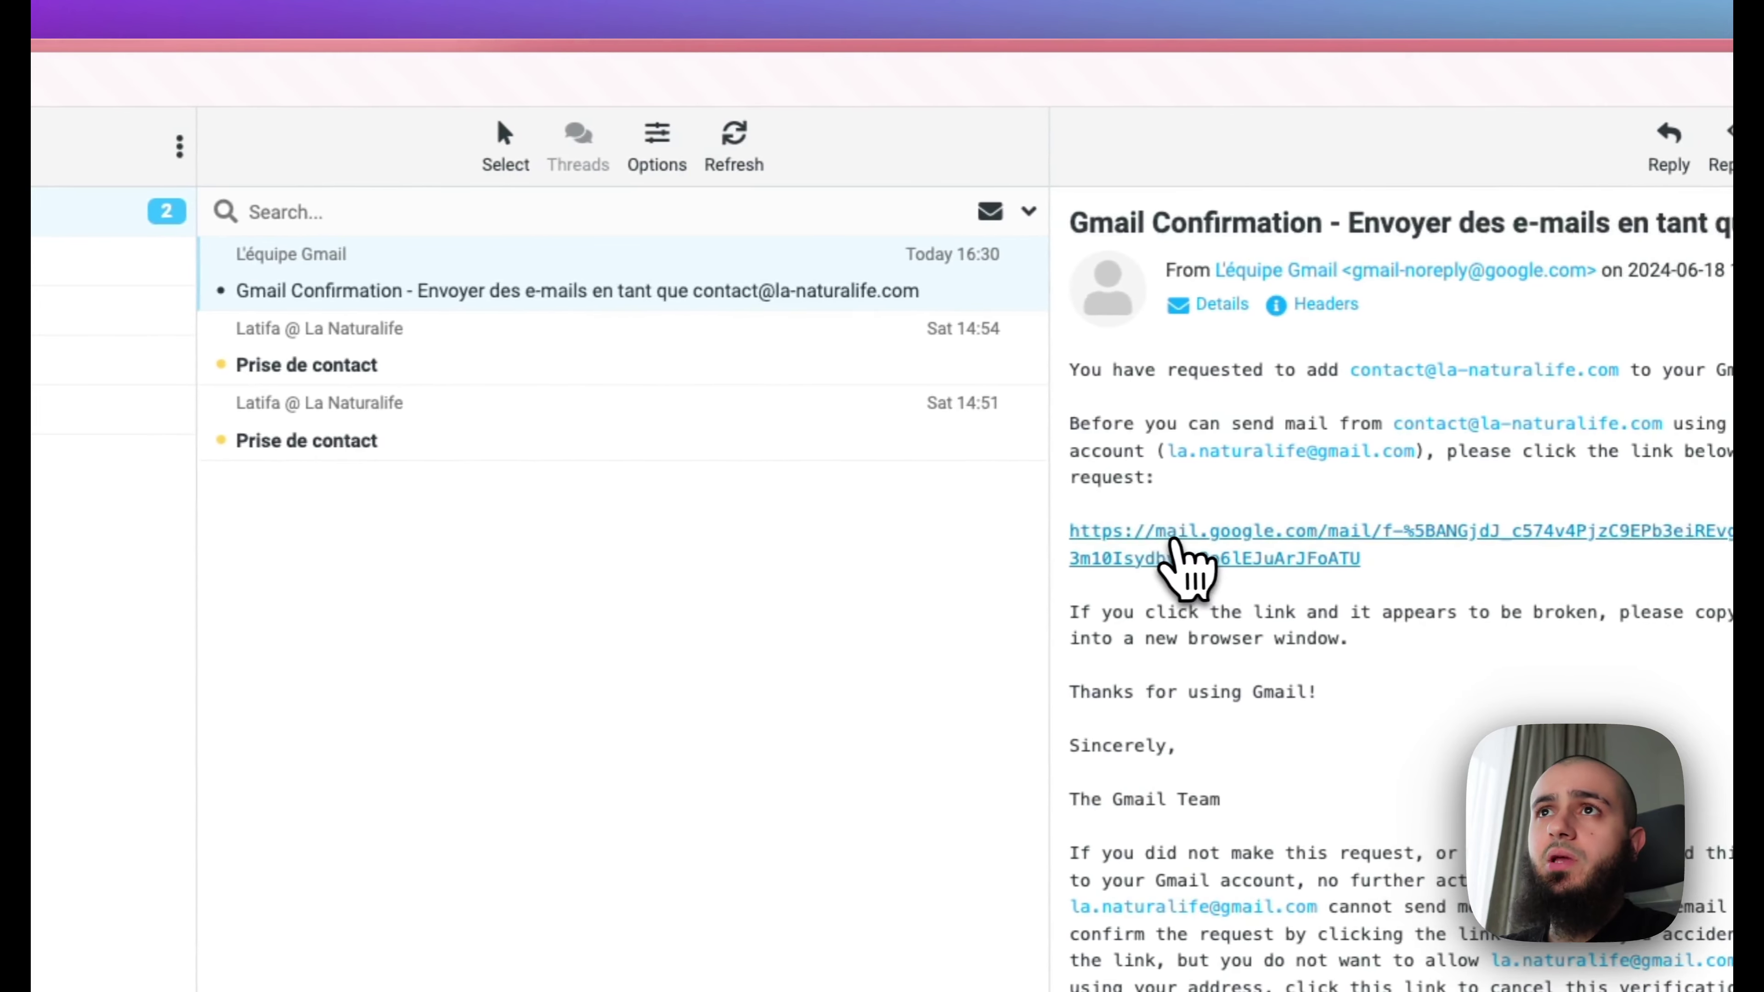
left_click(1174, 543)
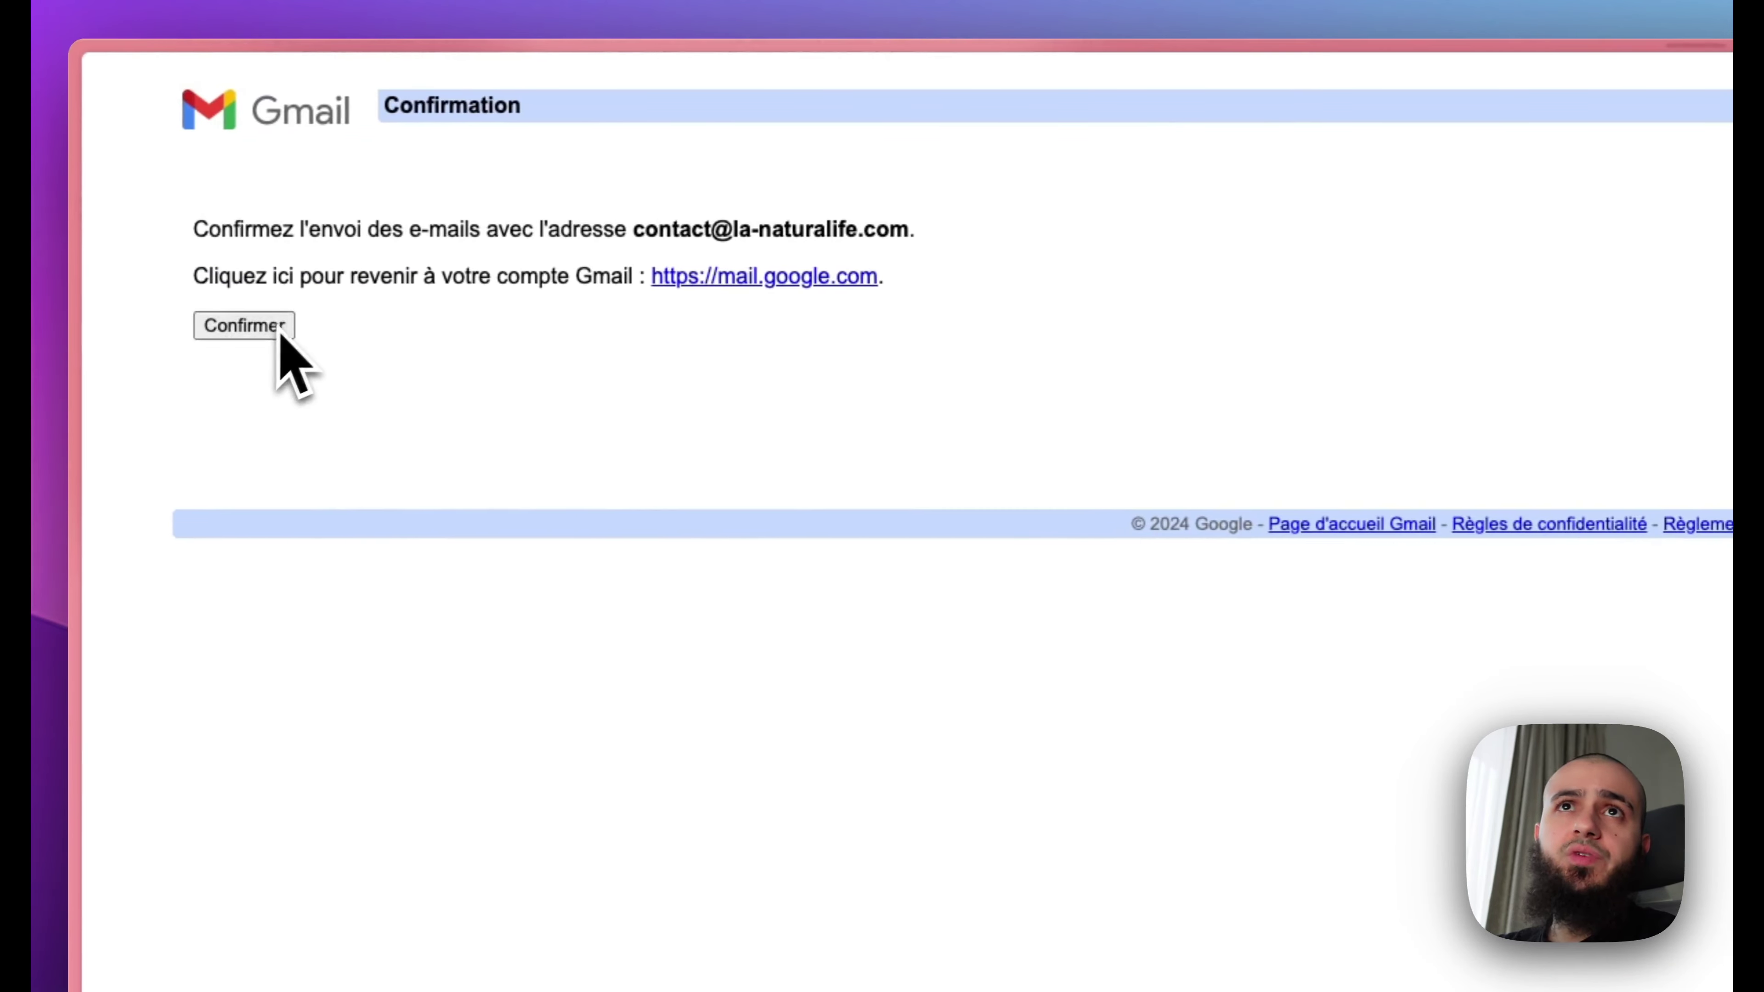
Step: Confirm sending as the contact address, then close the confirmation page and window
left_click(244, 326)
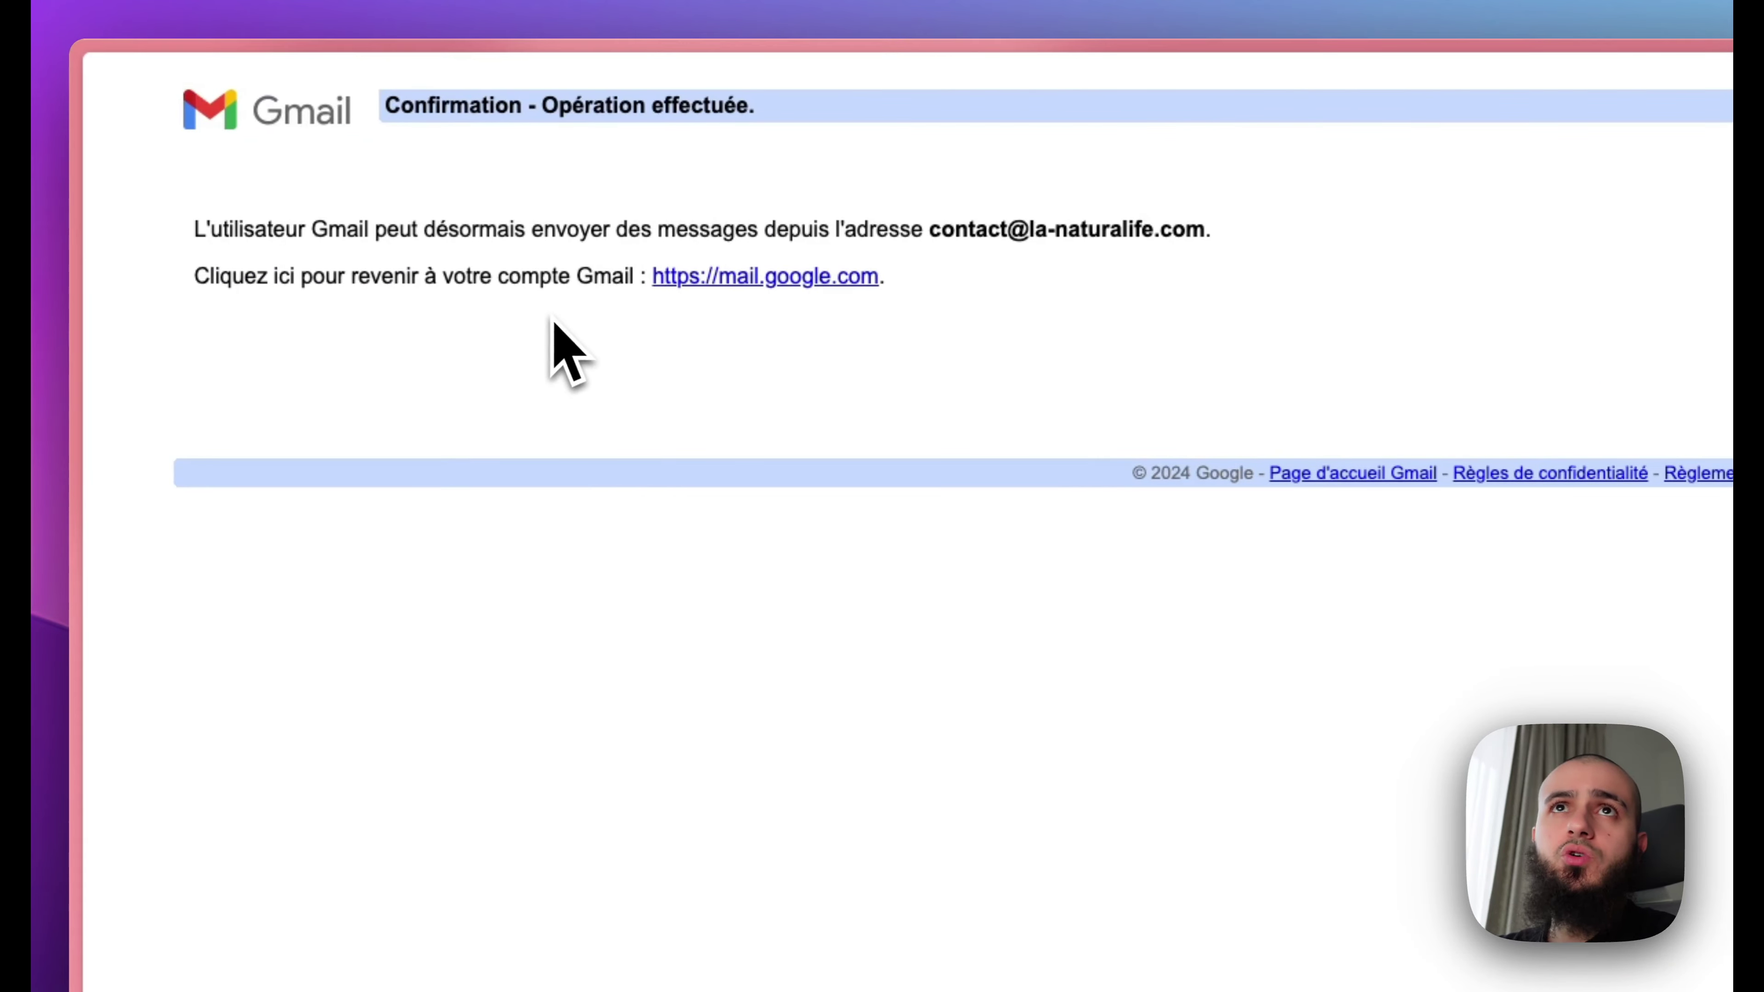
left_click_drag(430, 114, 743, 118)
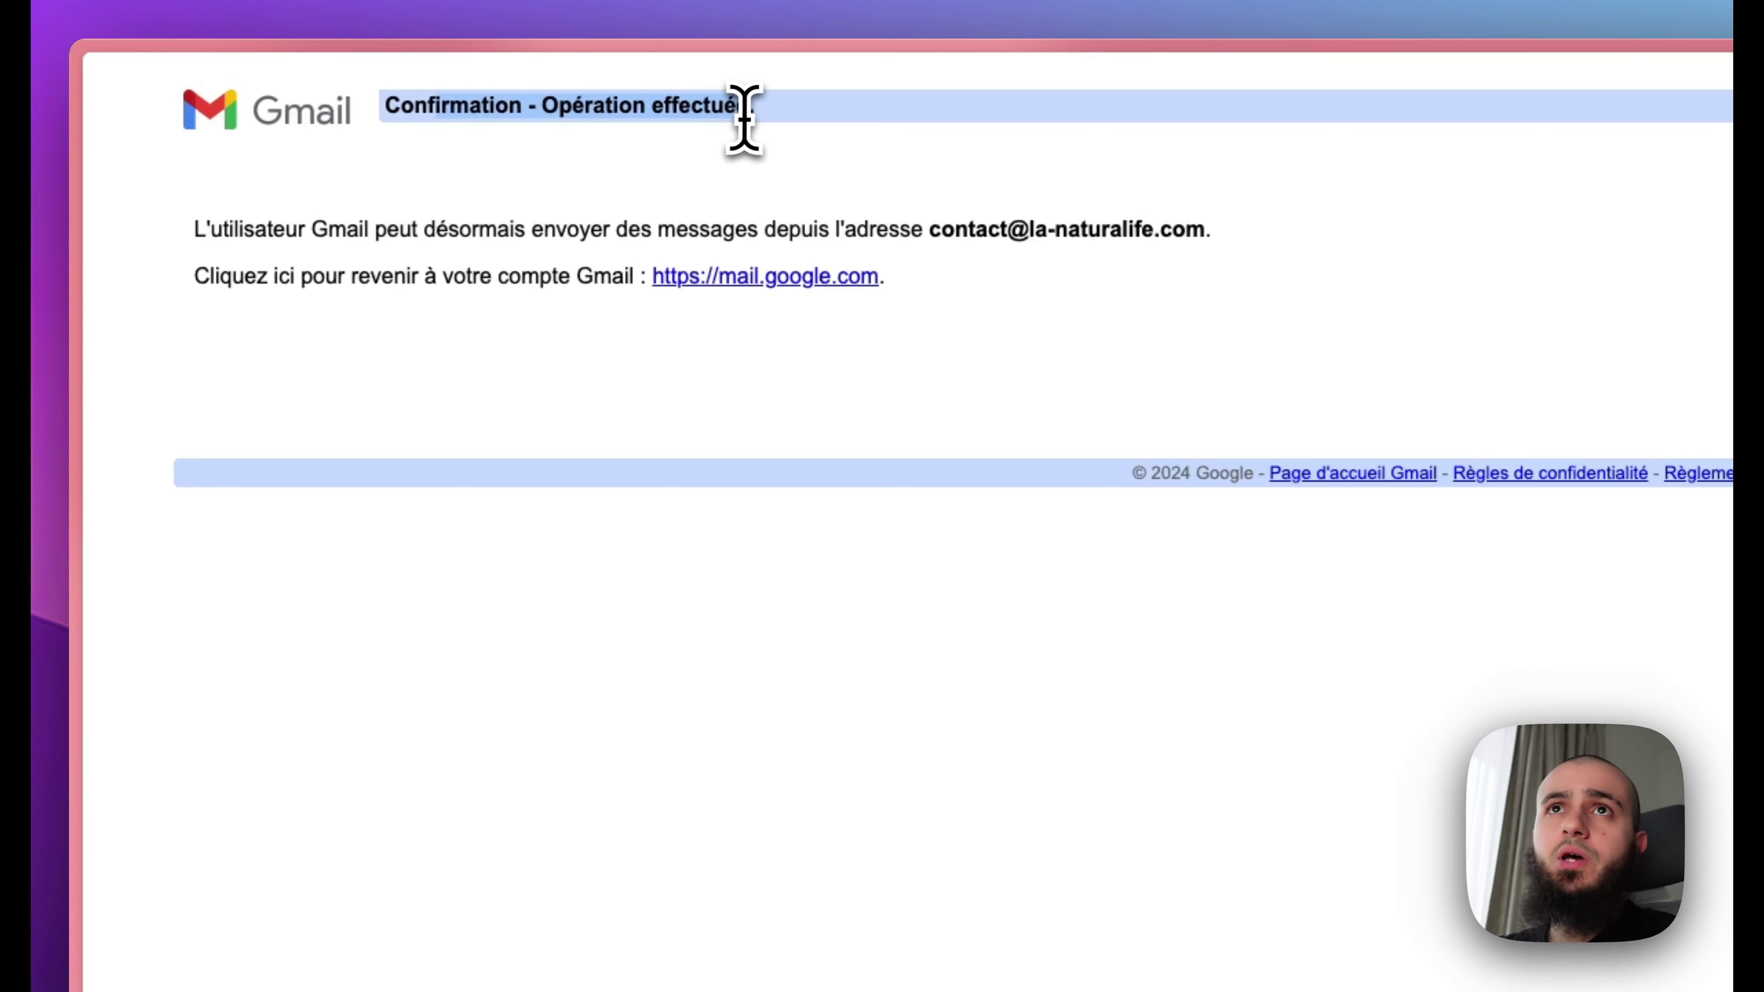
key("super+w")
left_click(563, 236)
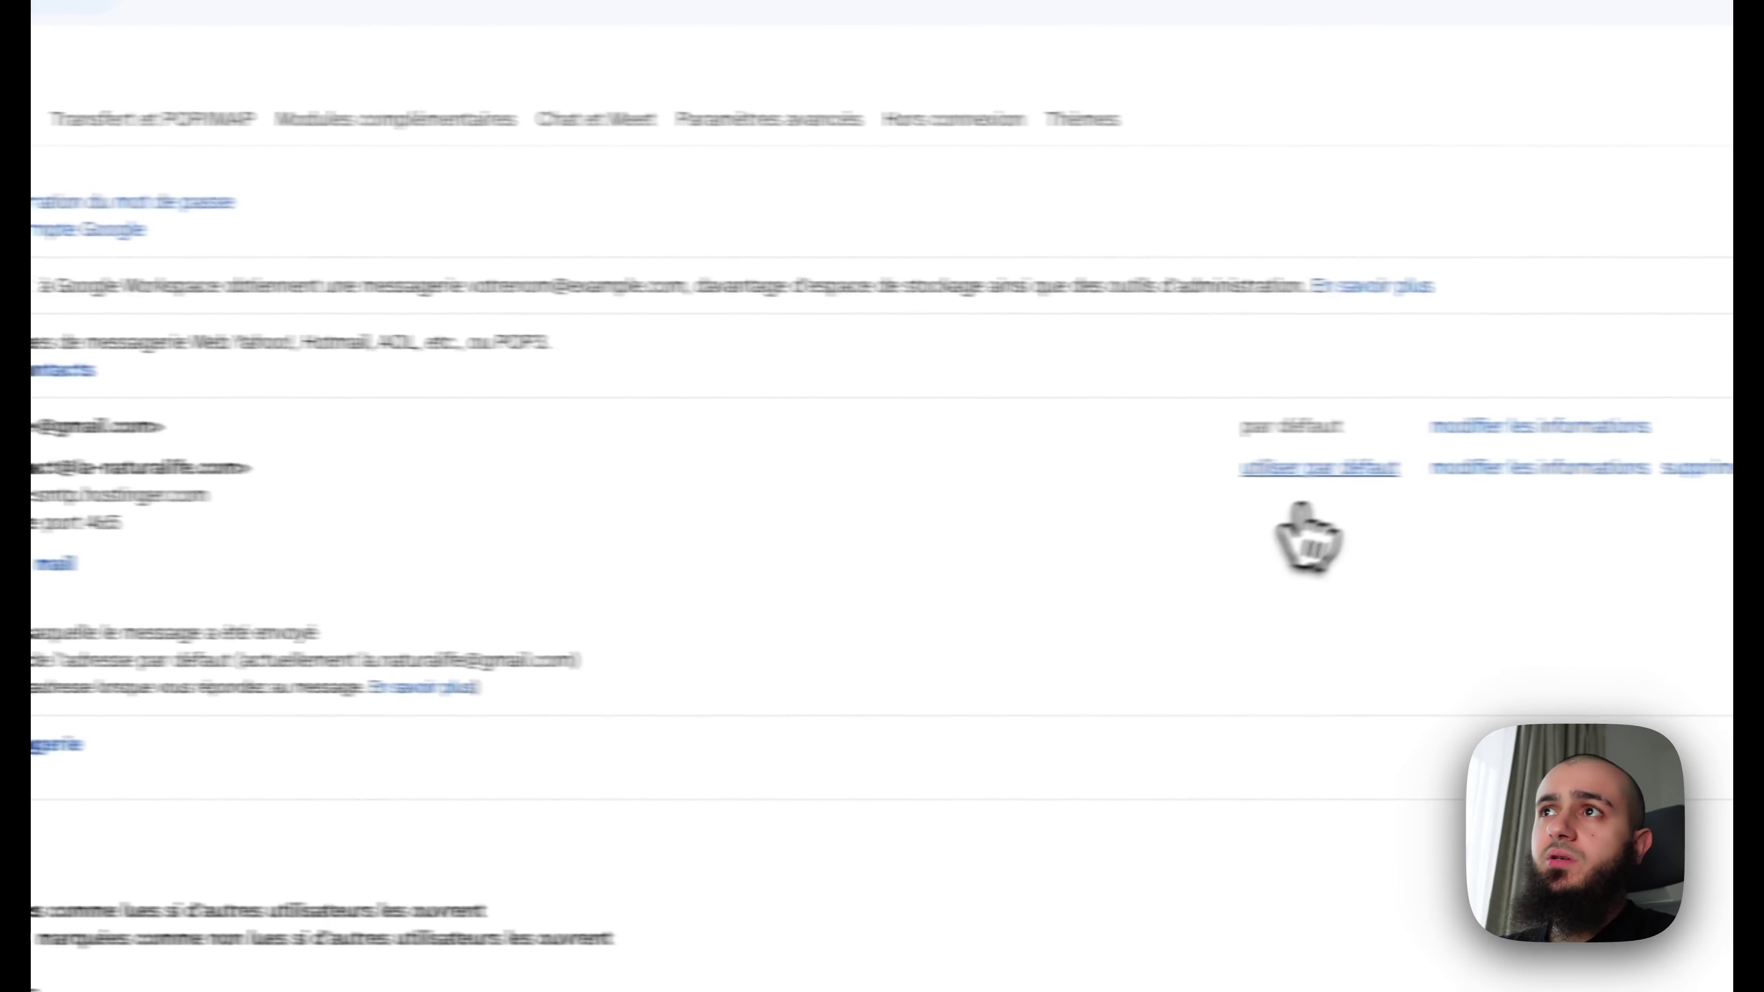
Step: Make the contact address the default sender and start a new message to check it
left_click(1316, 469)
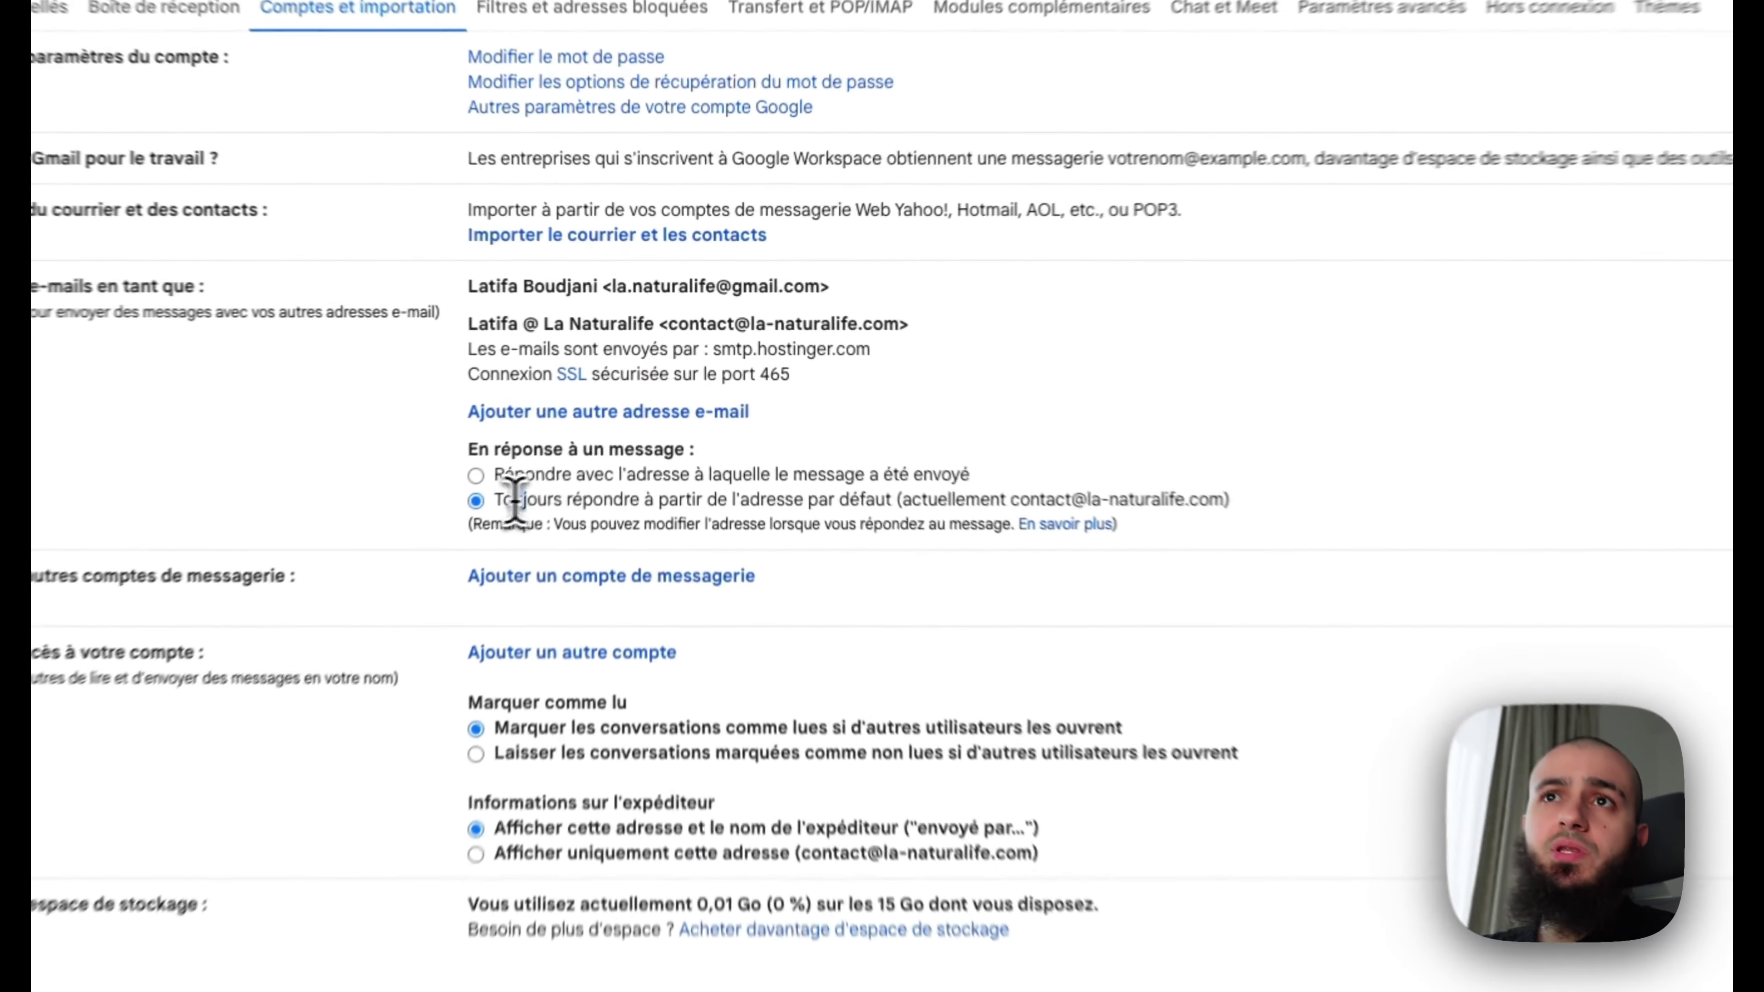
left_click_drag(511, 502, 1271, 522)
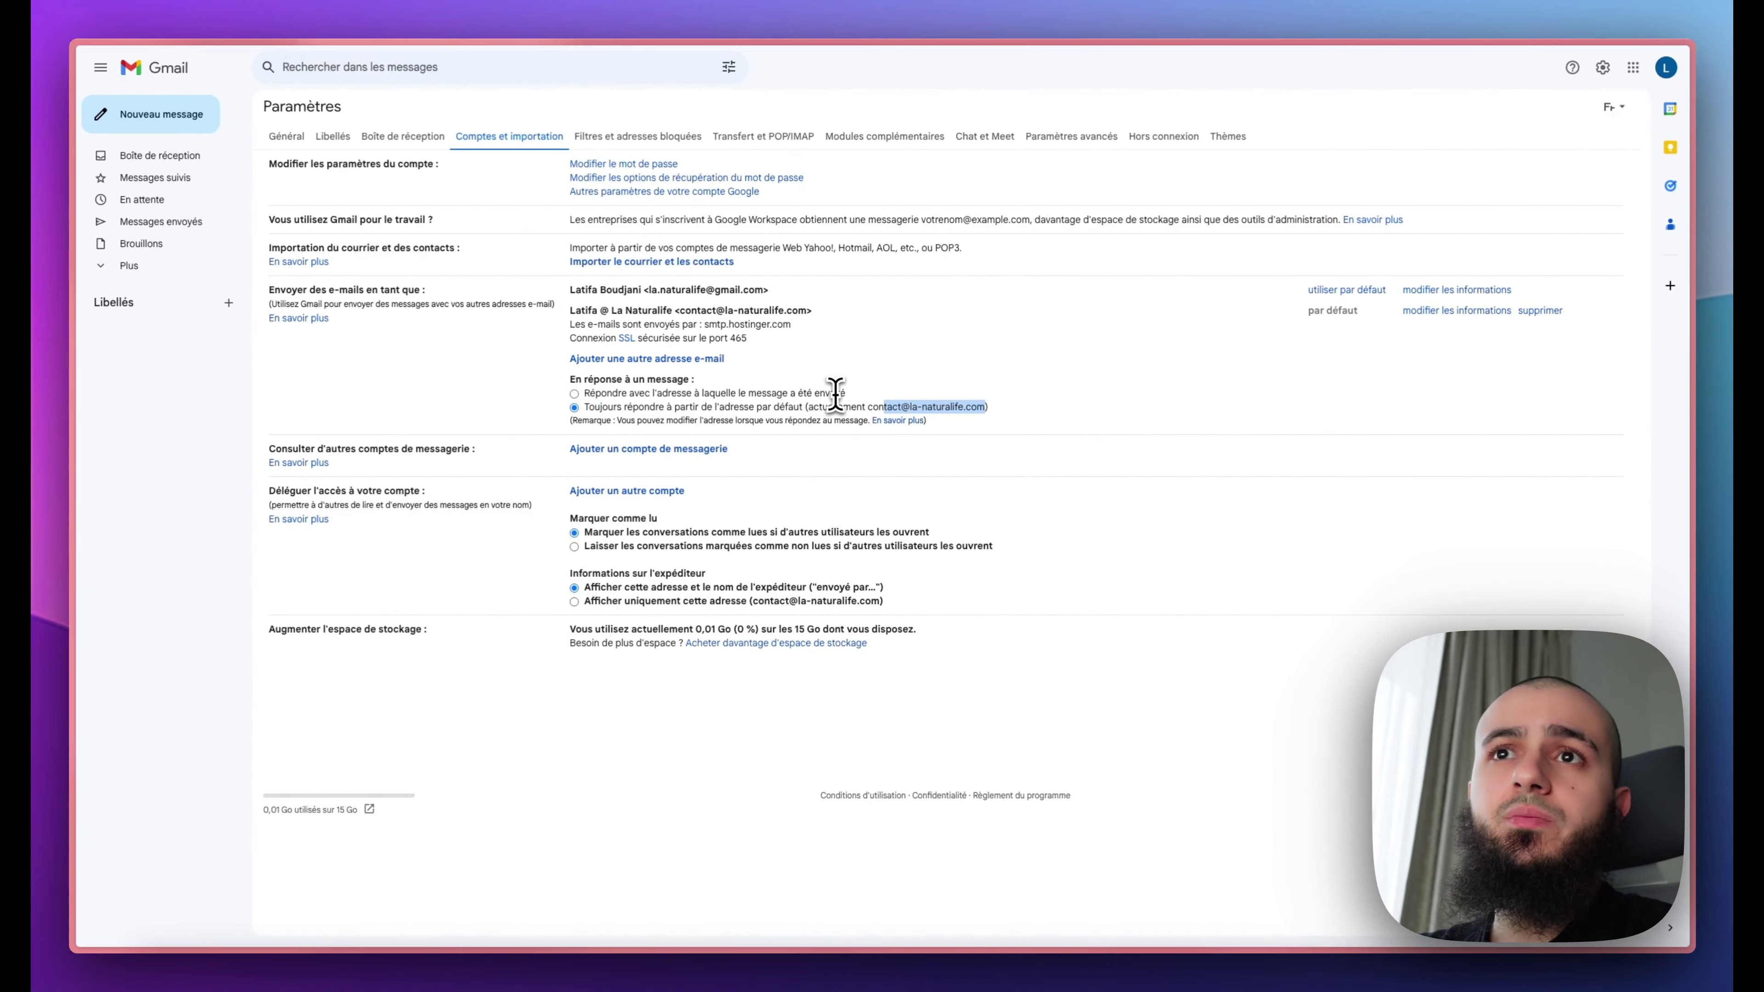
left_click(296, 417)
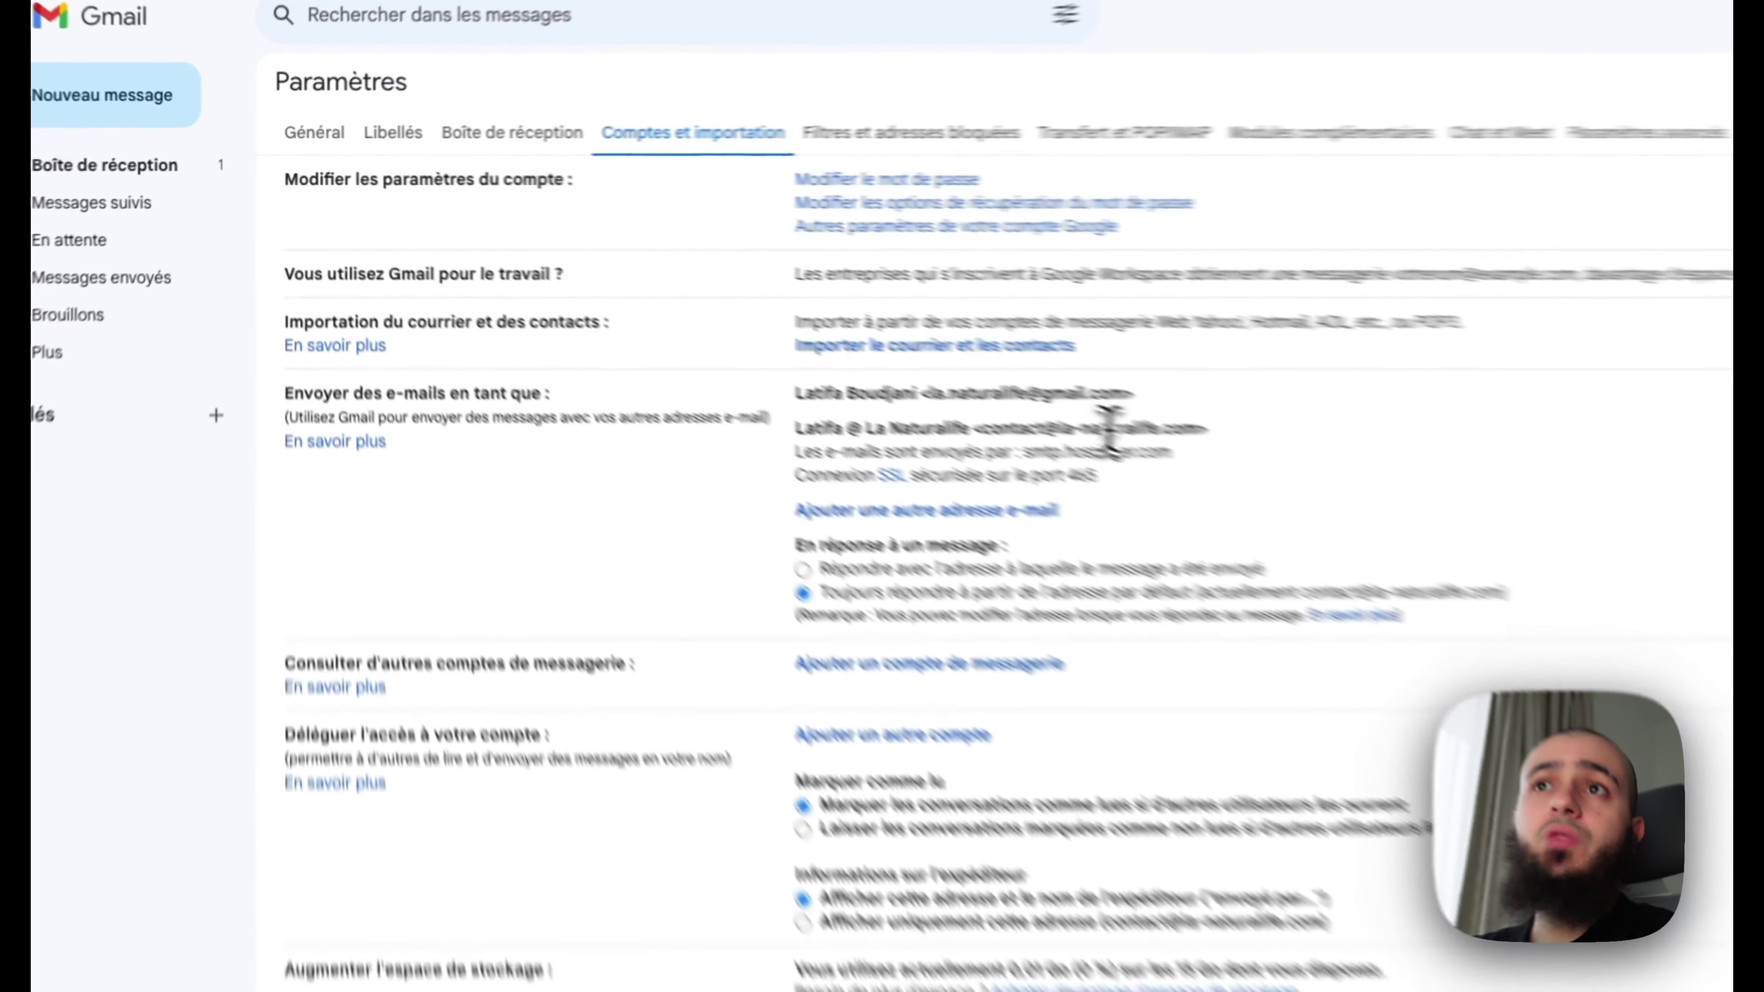
left_click_drag(762, 310, 715, 311)
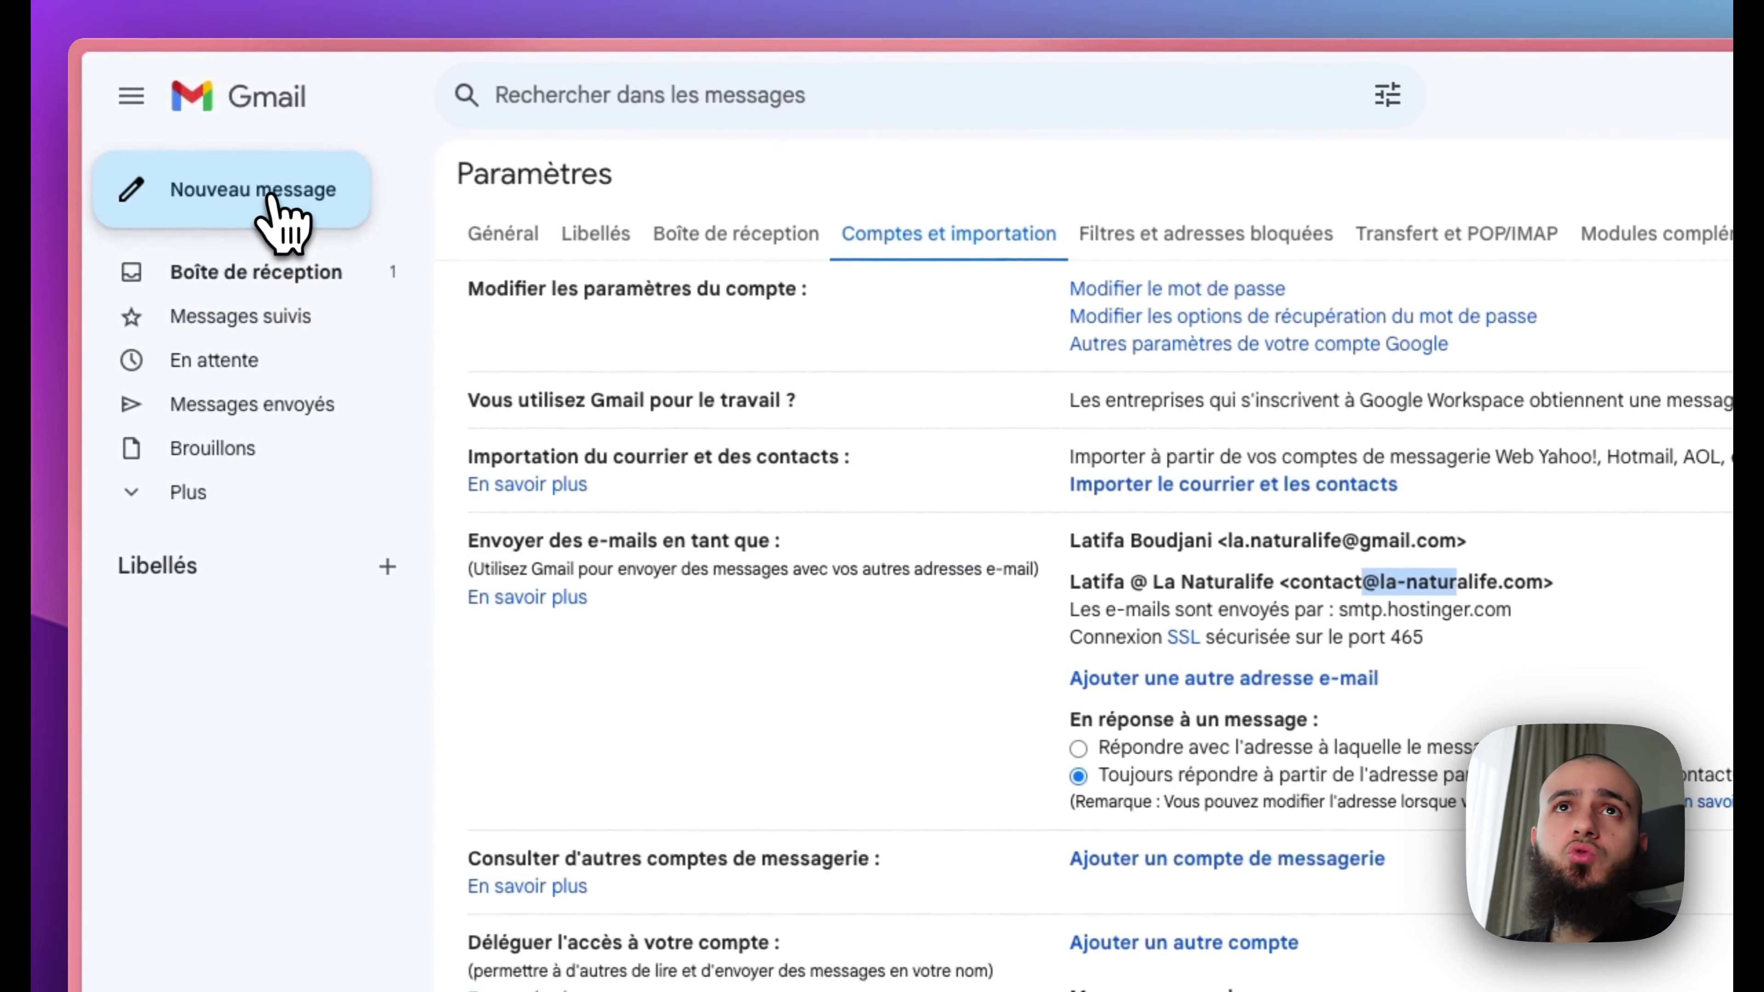
left_click(104, 87)
left_click(274, 201)
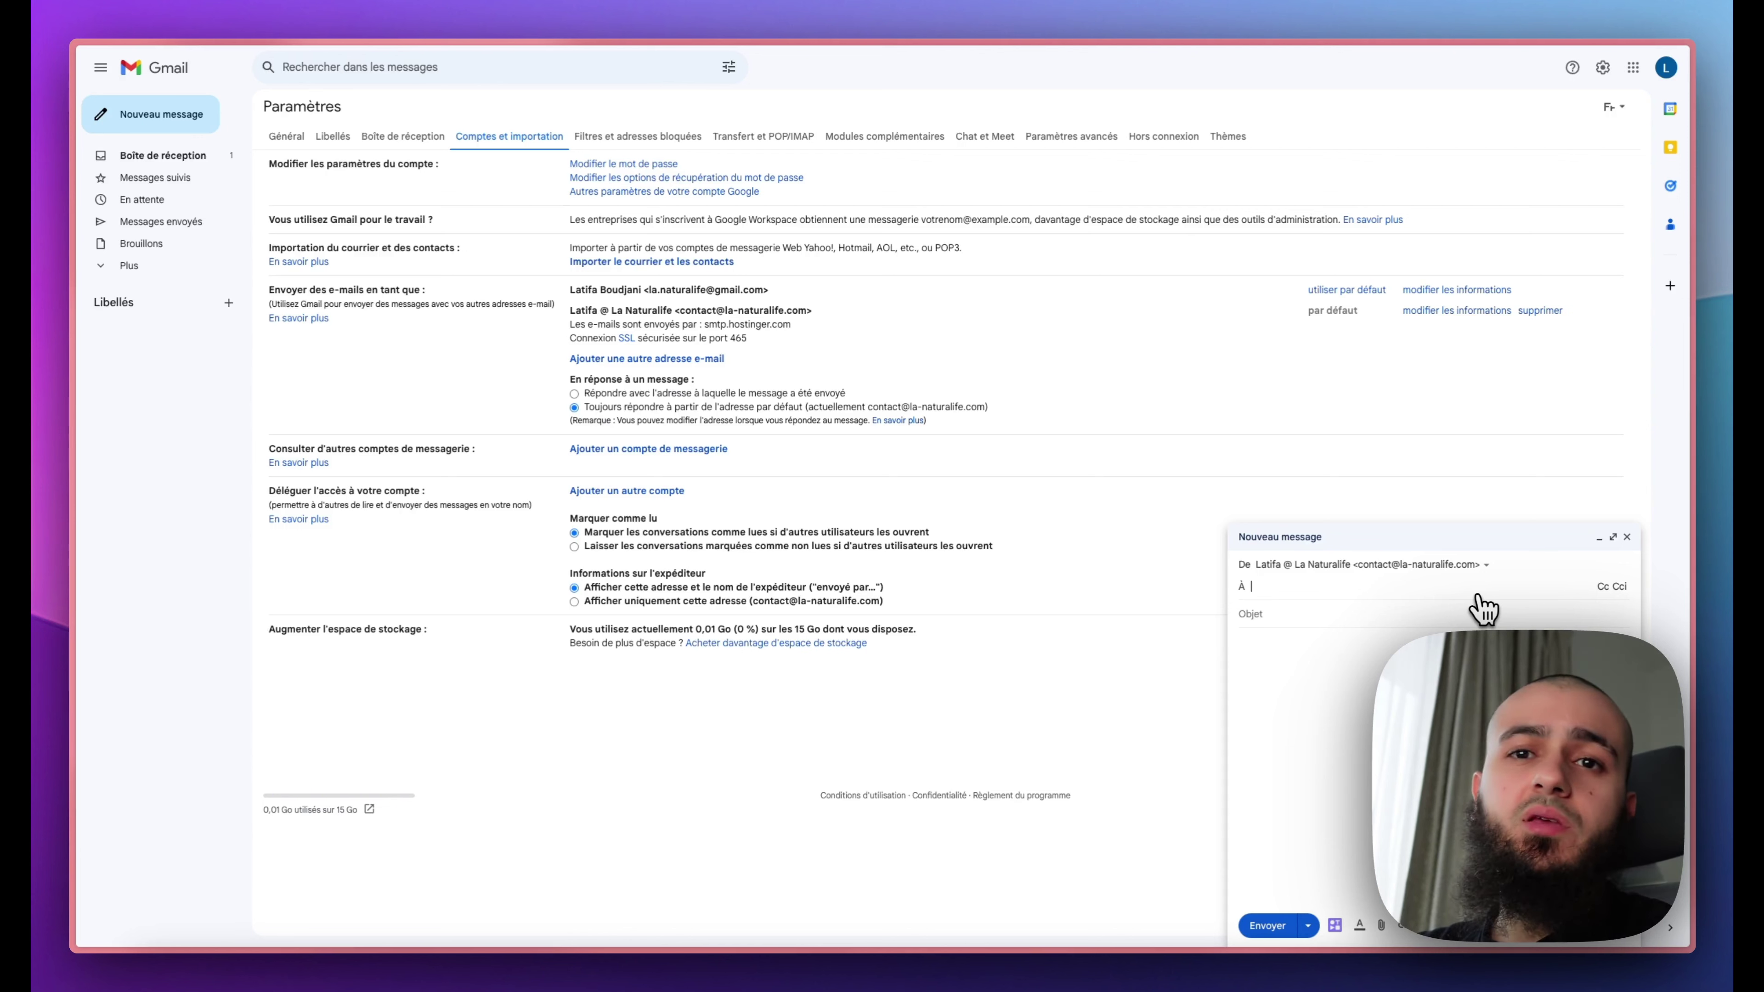
Step: Reply to Hostinger's verification email and check the available sender addresses in the From list
left_click(1627, 537)
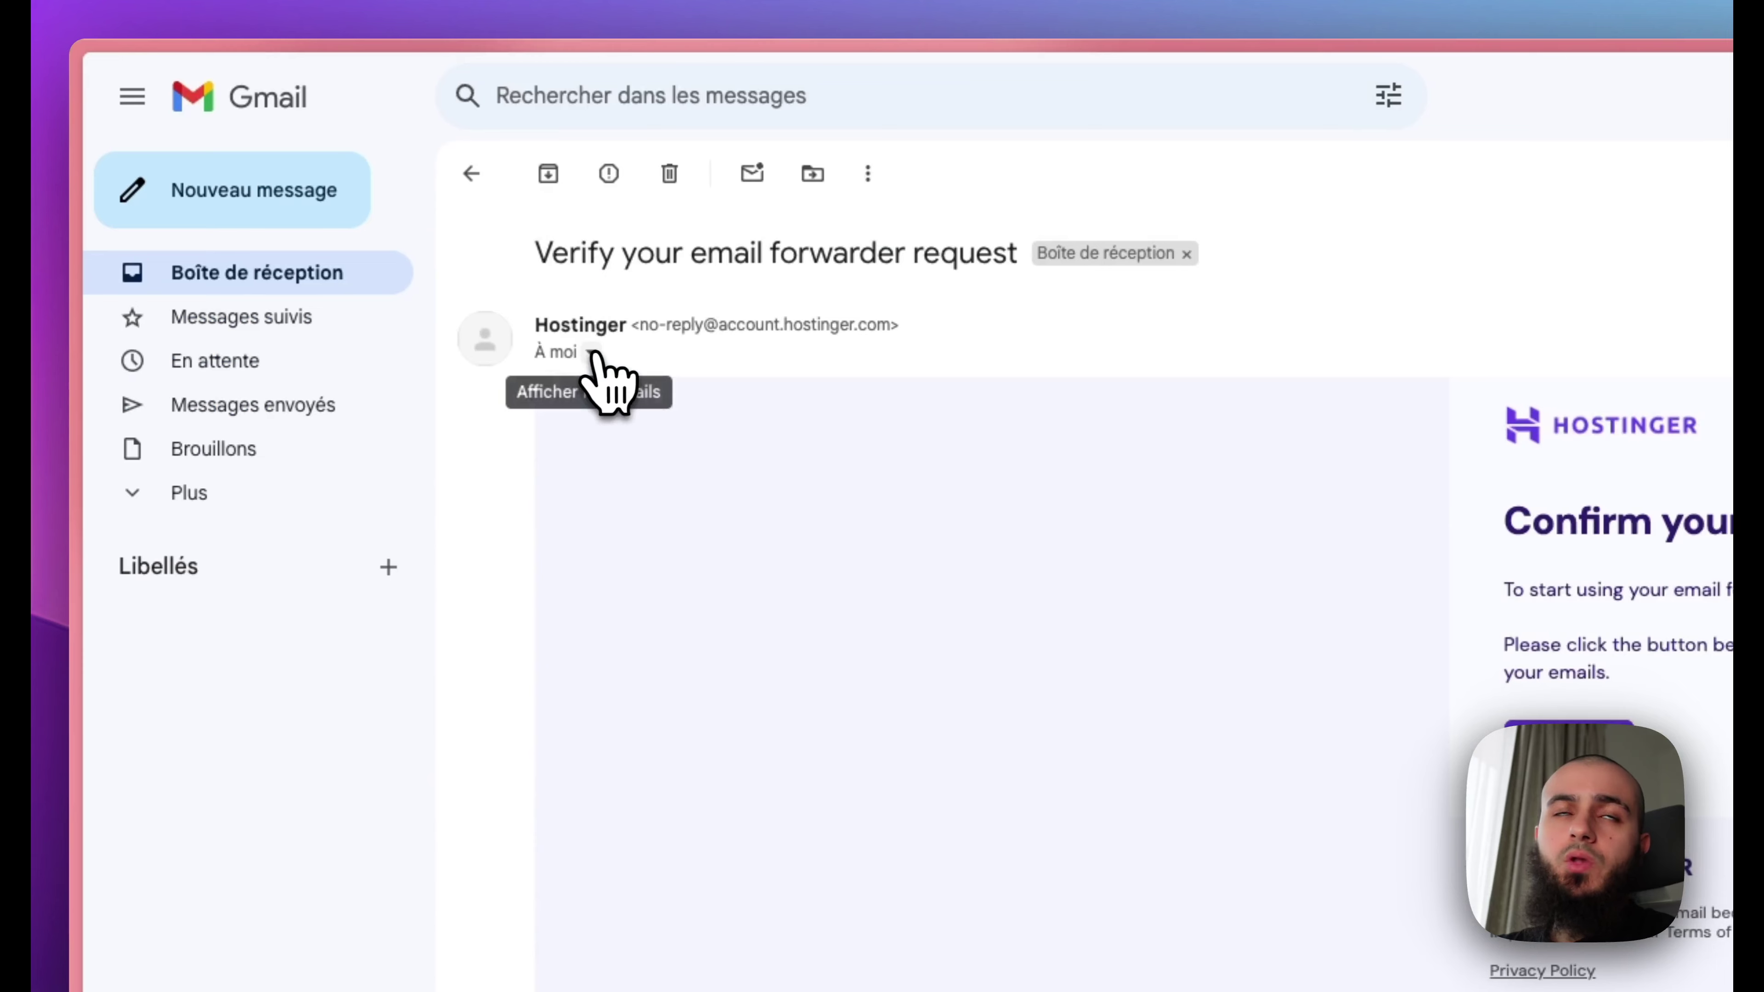
left_click(592, 354)
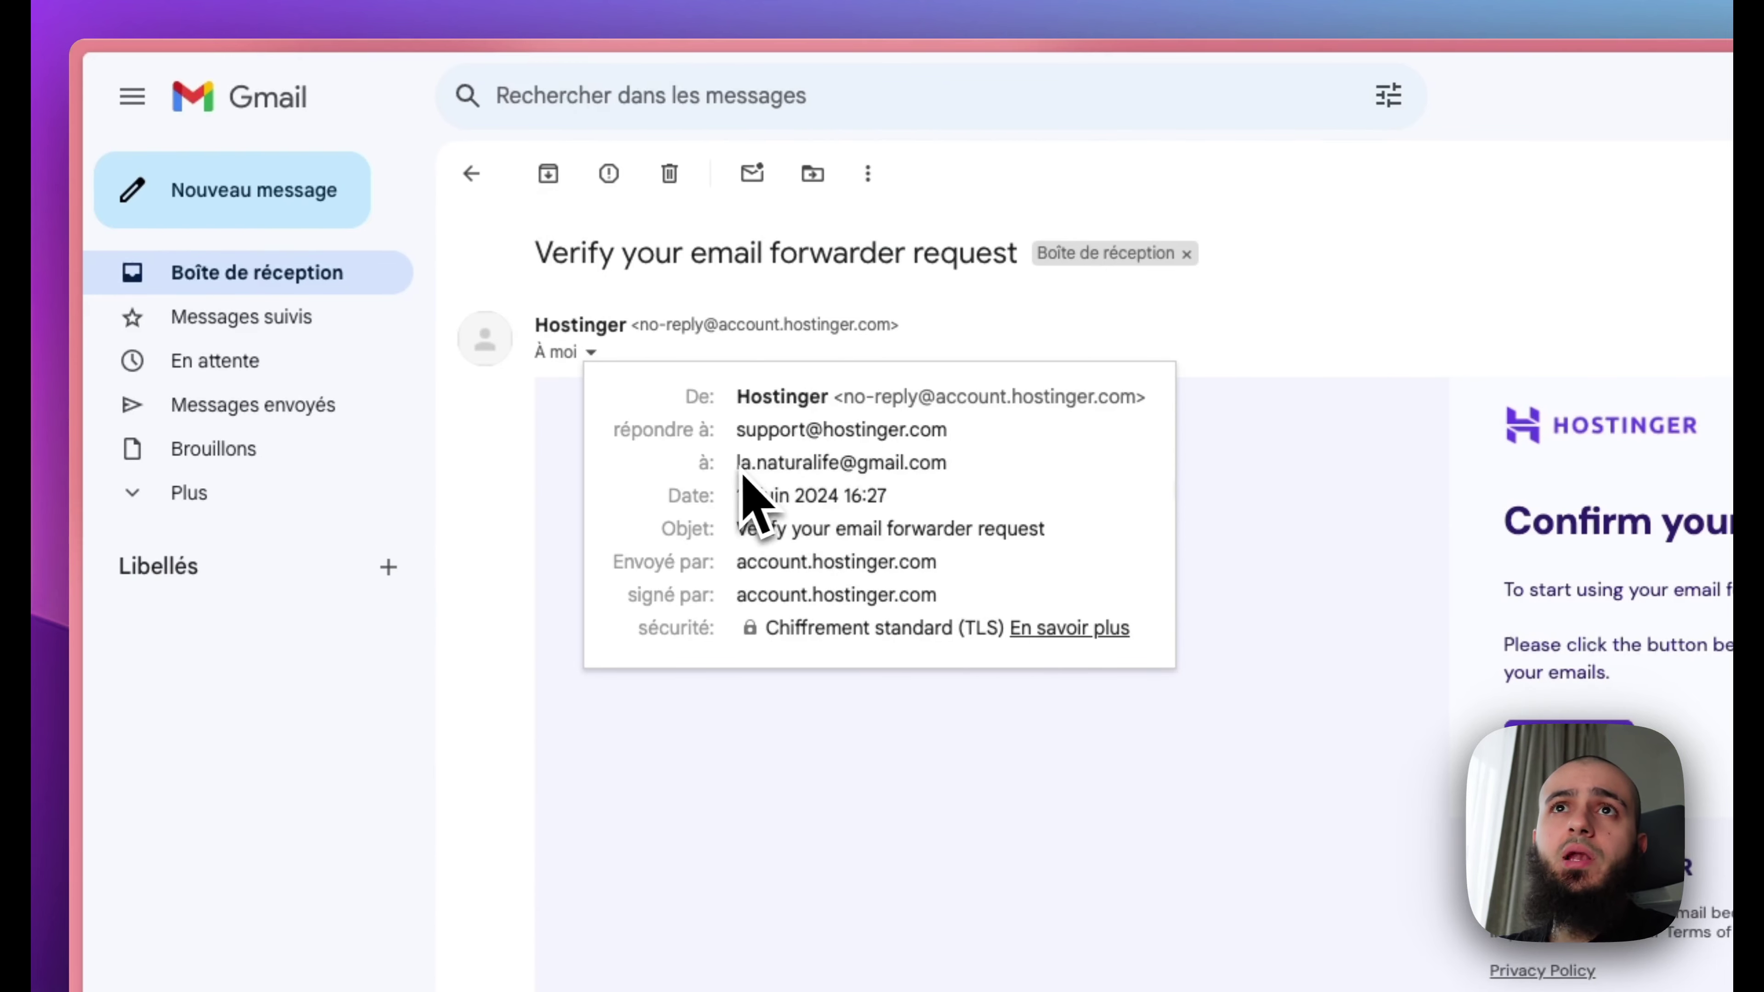
left_click(1041, 341)
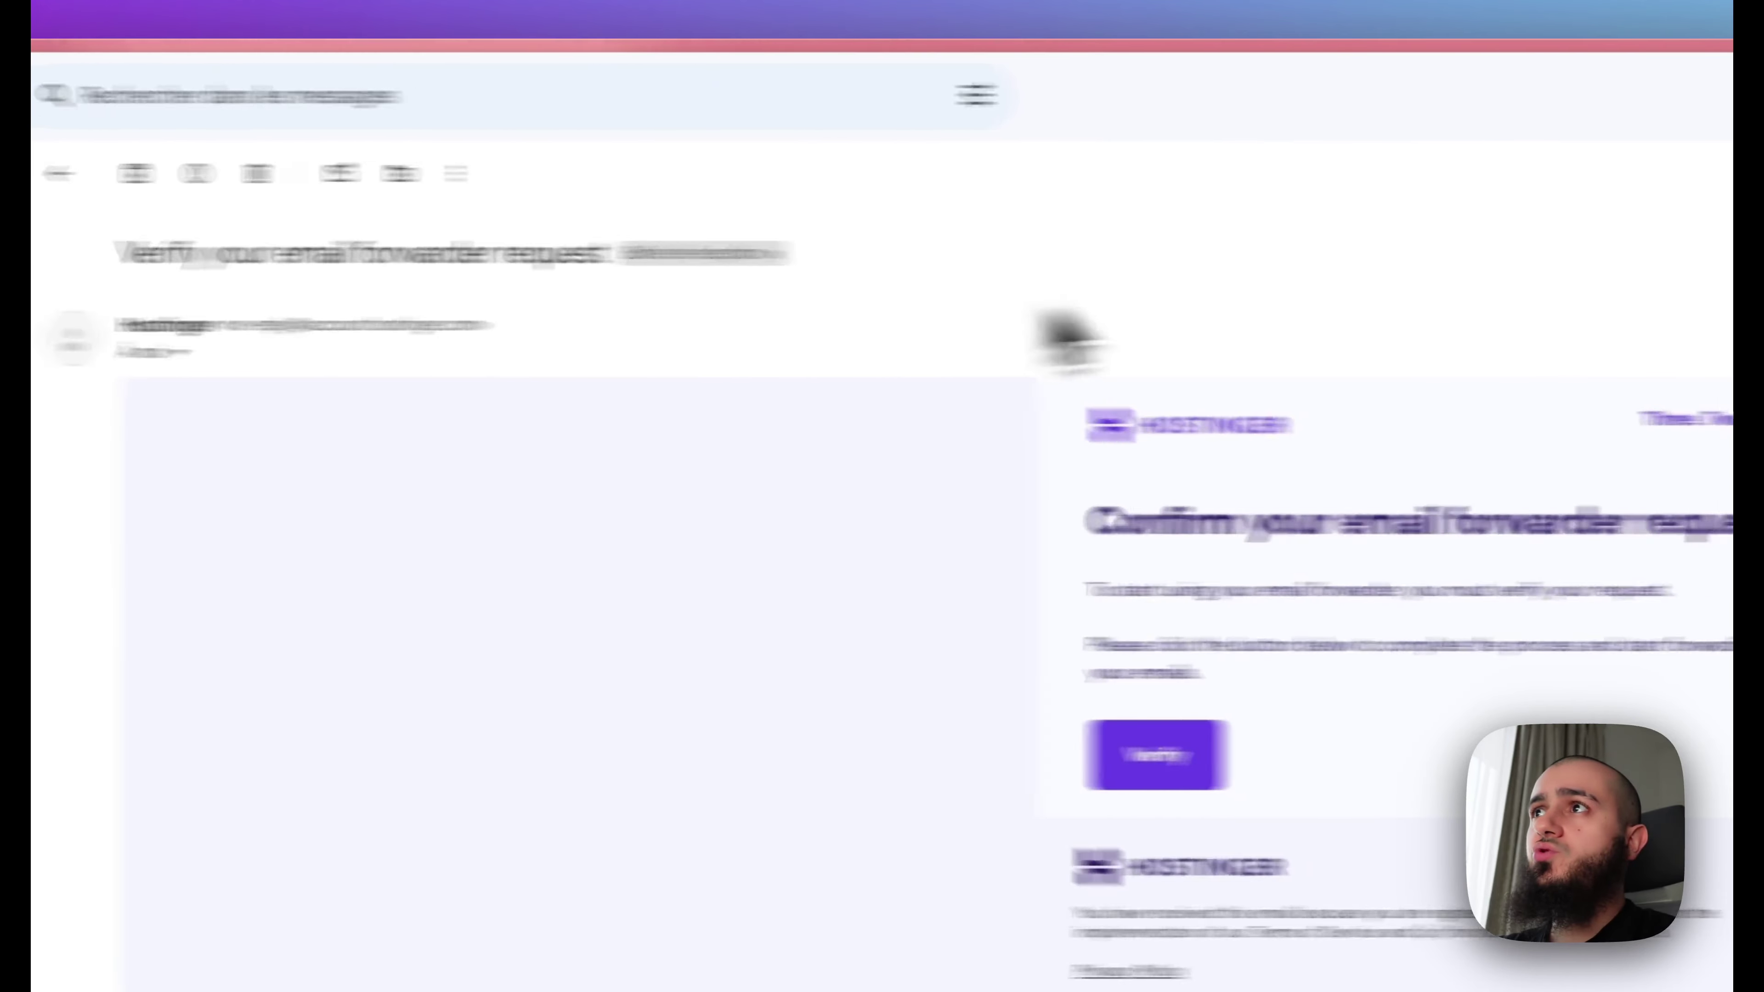
left_click(1717, 325)
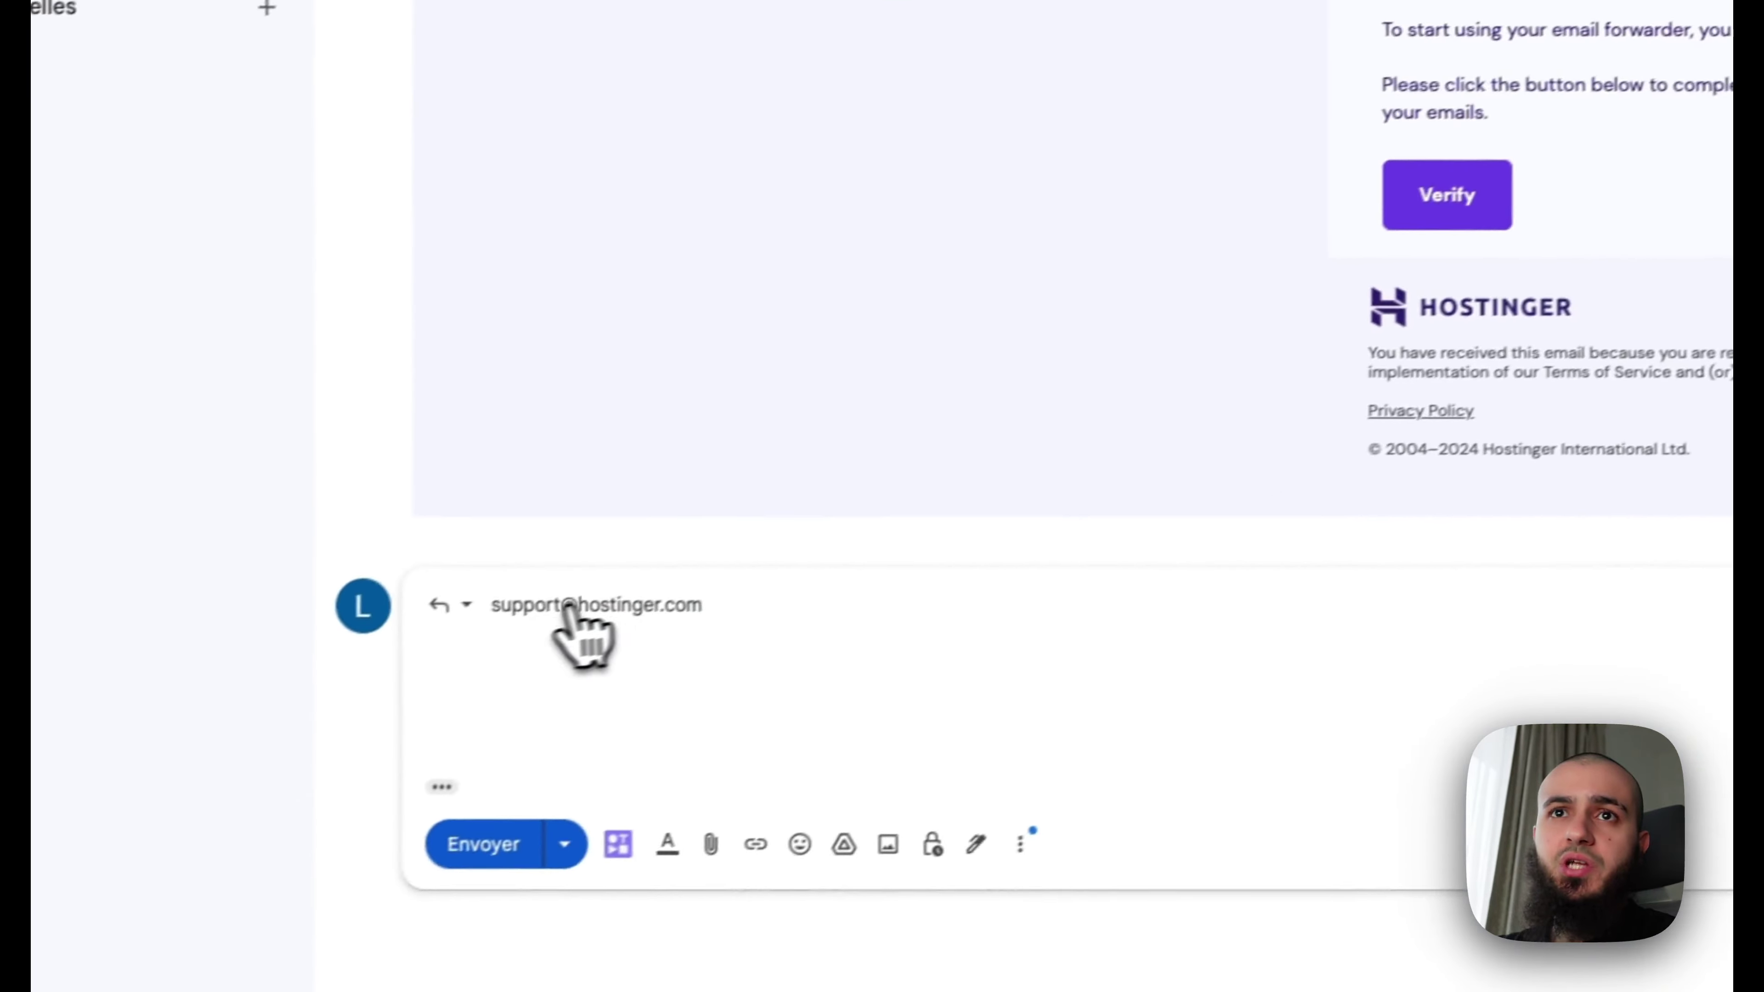
left_click(576, 605)
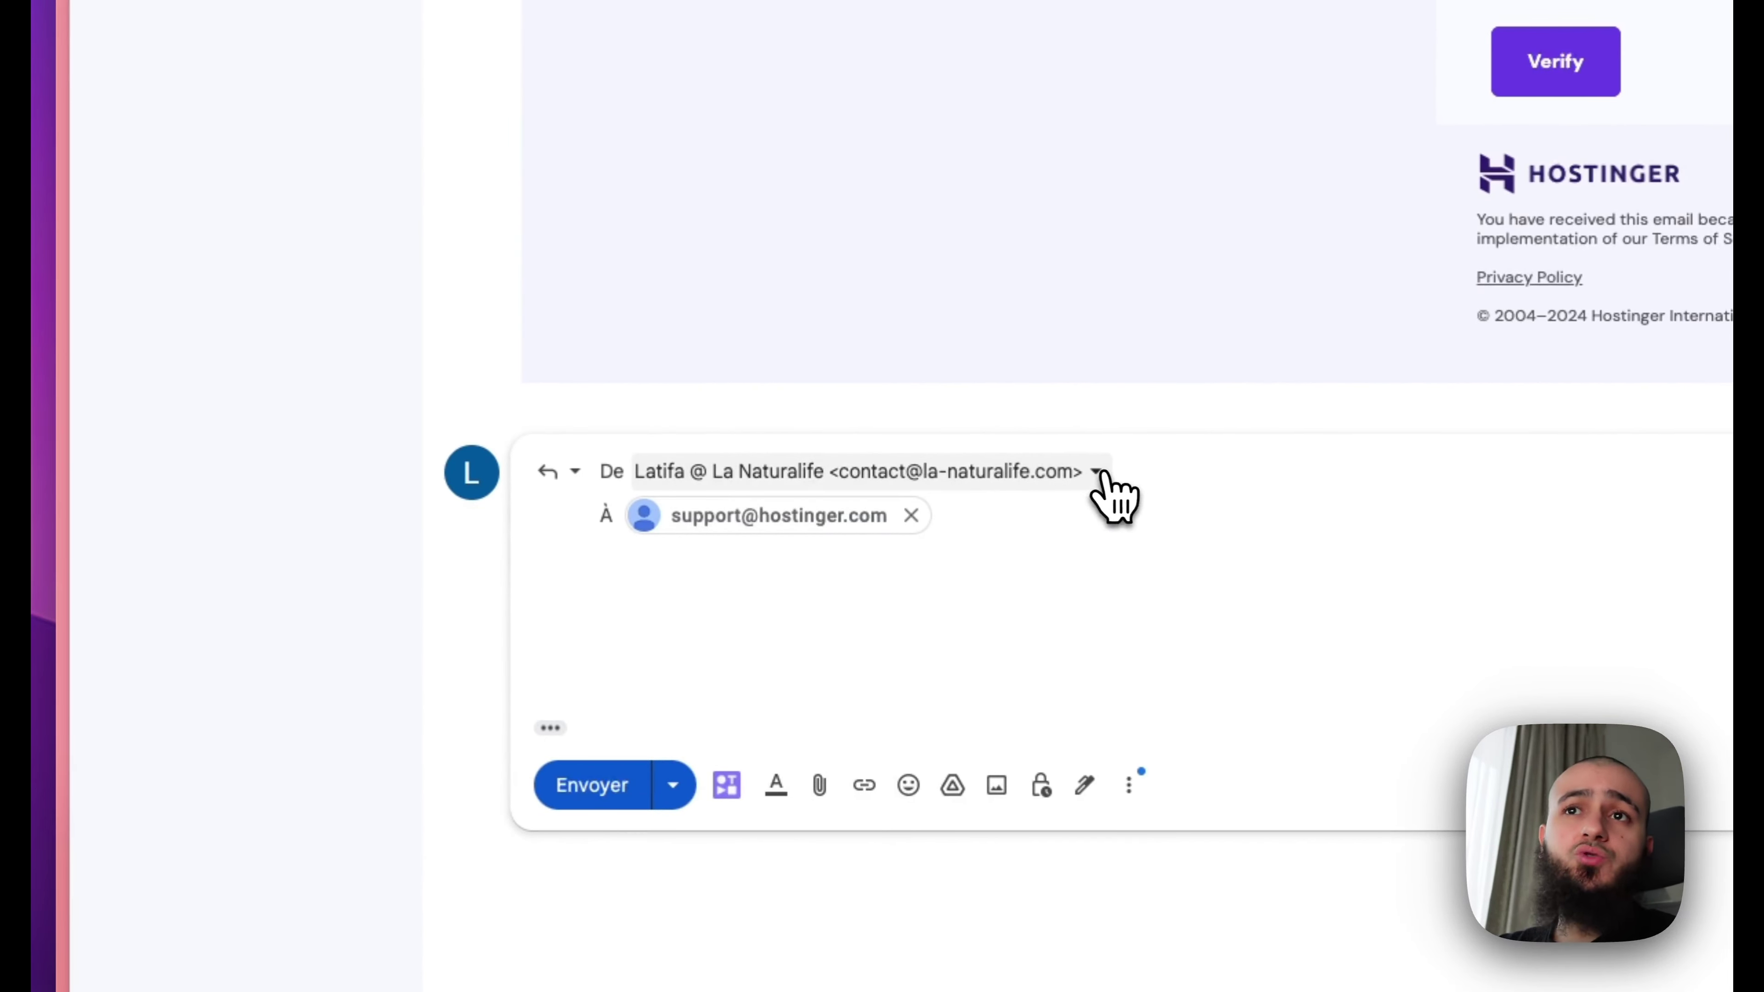
left_click(1101, 474)
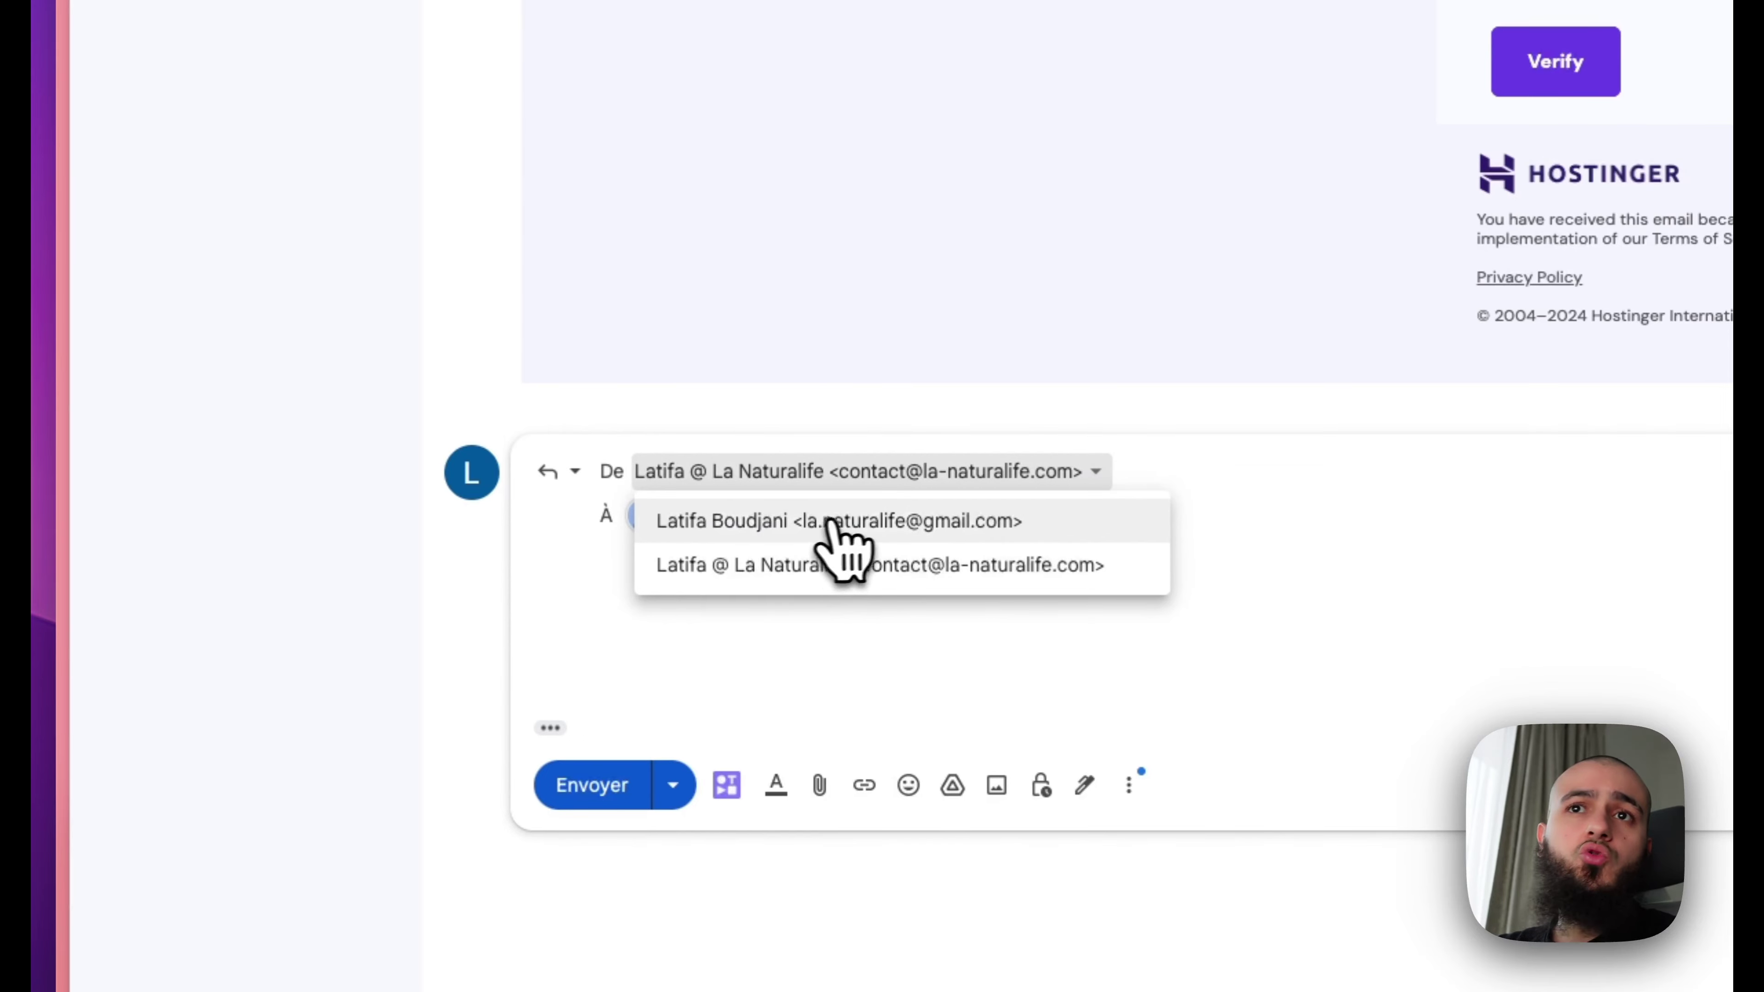